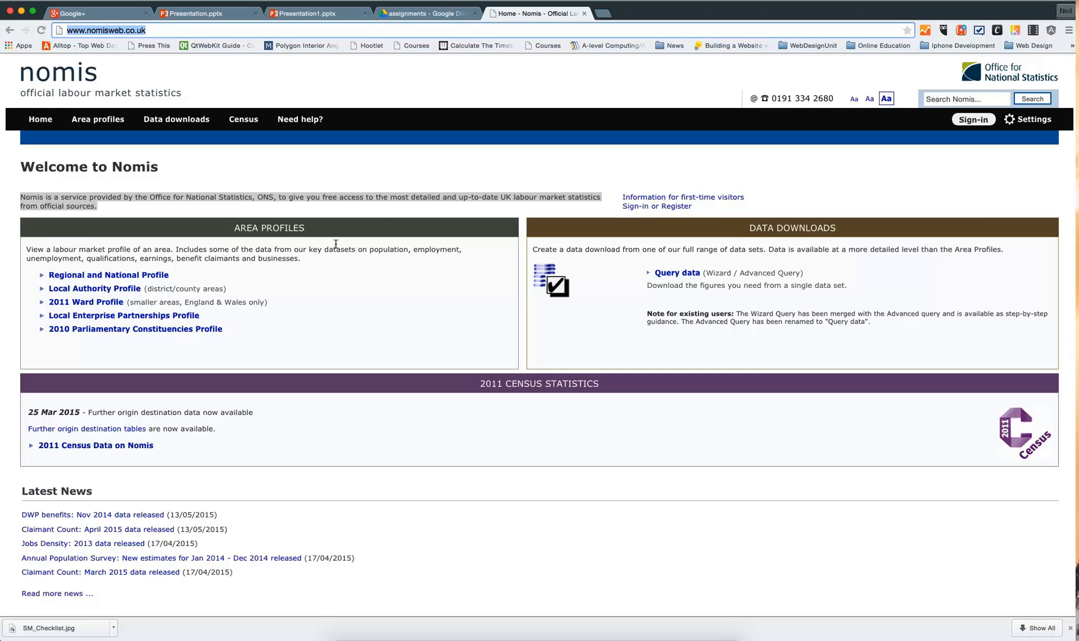
Start a data query by theme and open the 2011 Census - Local Characteristics datasets under Census of Population.
{"action": "left_click", "coordinate": [689, 276]}
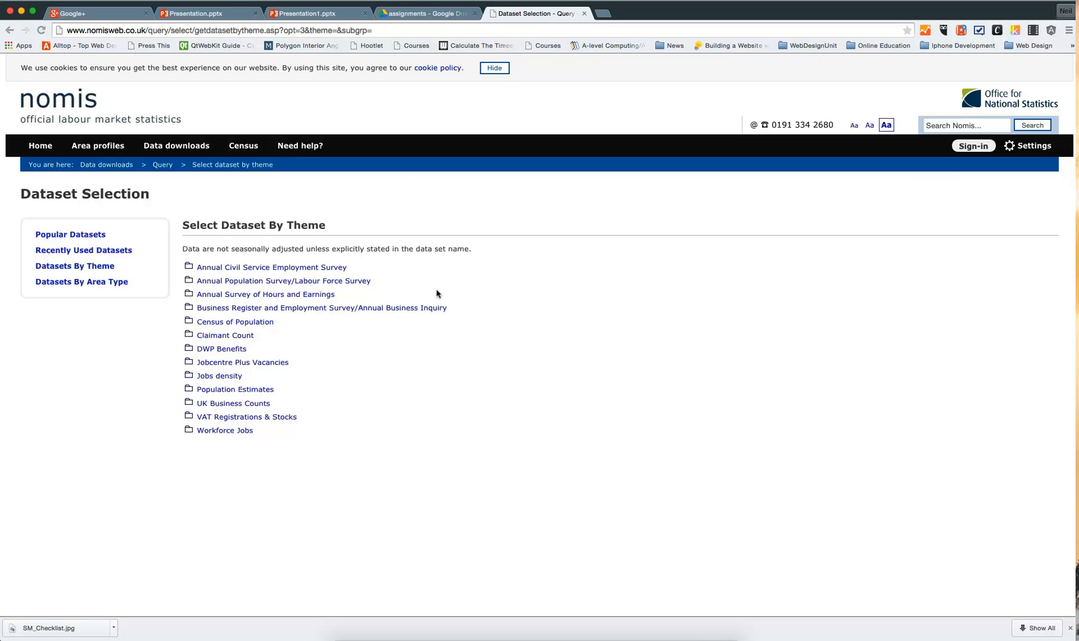
{"action": "left_click", "coordinate": [263, 326]}
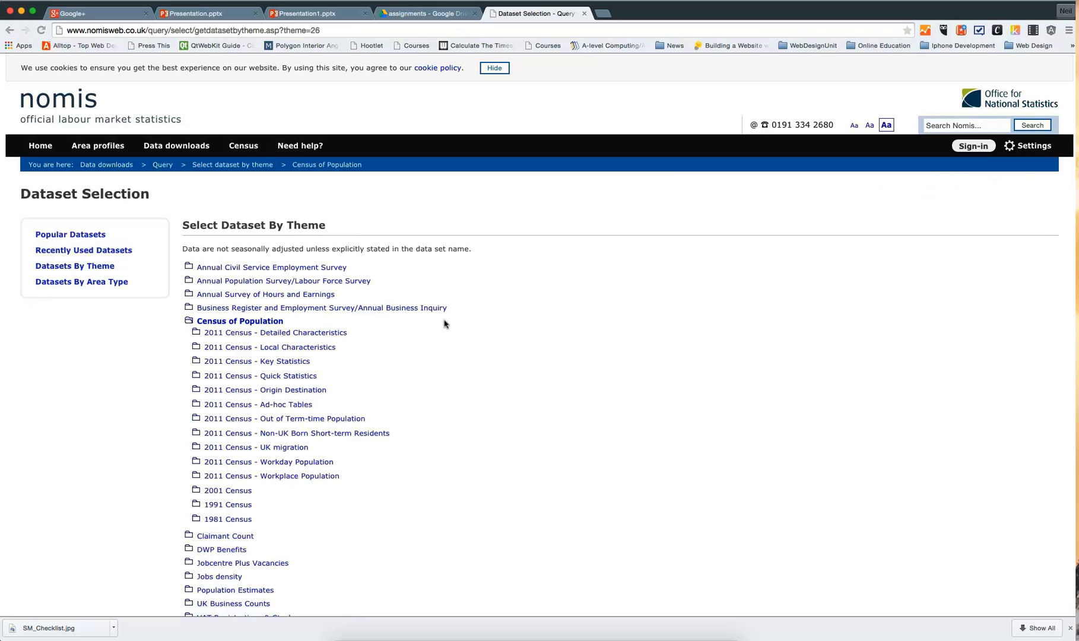
{"action": "scroll", "coordinate": [416, 327], "scroll_direction": "down", "scroll_amount": 2}
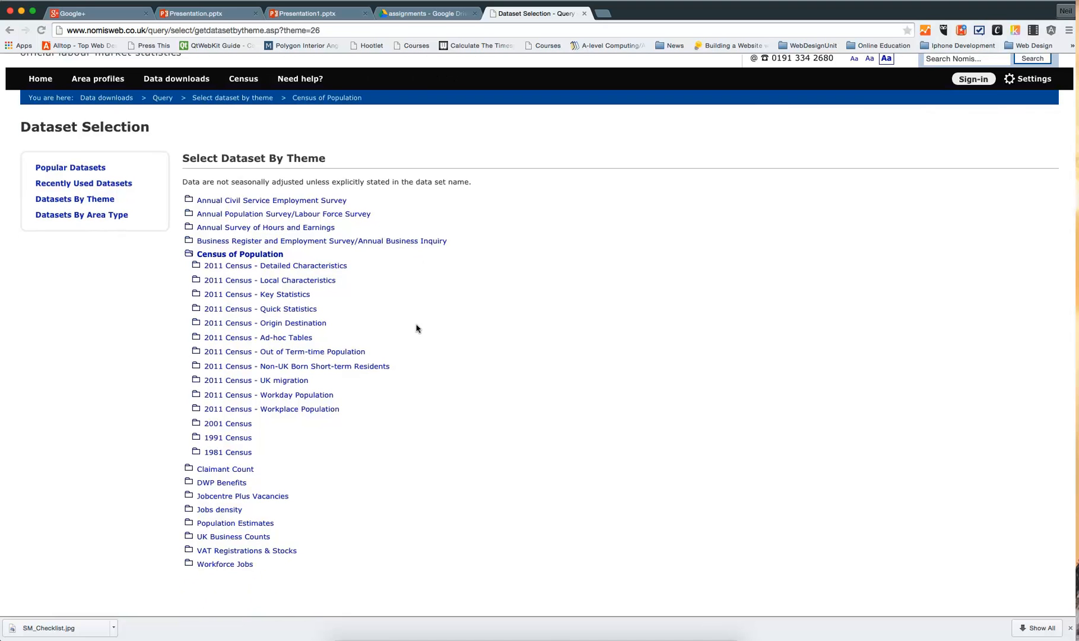
{"action": "scroll", "coordinate": [319, 284], "scroll_direction": "down", "scroll_amount": 1}
{"action": "left_click", "coordinate": [319, 285]}
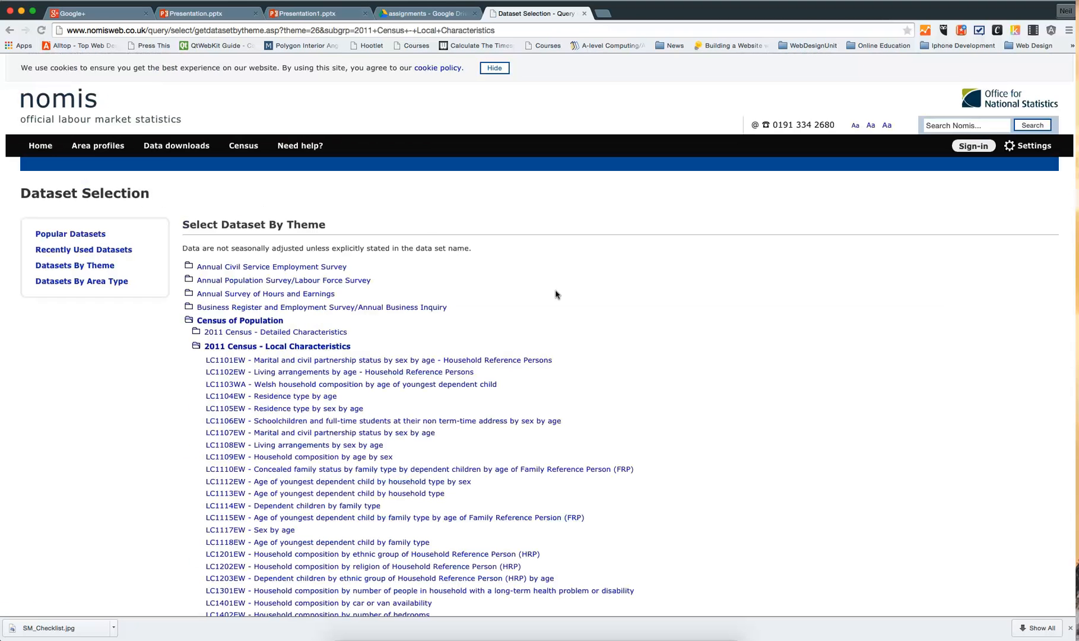
Open the dataset LC6112EW - Occupation by age and turn off the getting-started tips.
{"action": "scroll", "coordinate": [753, 319], "scroll_direction": "down", "scroll_amount": 3}
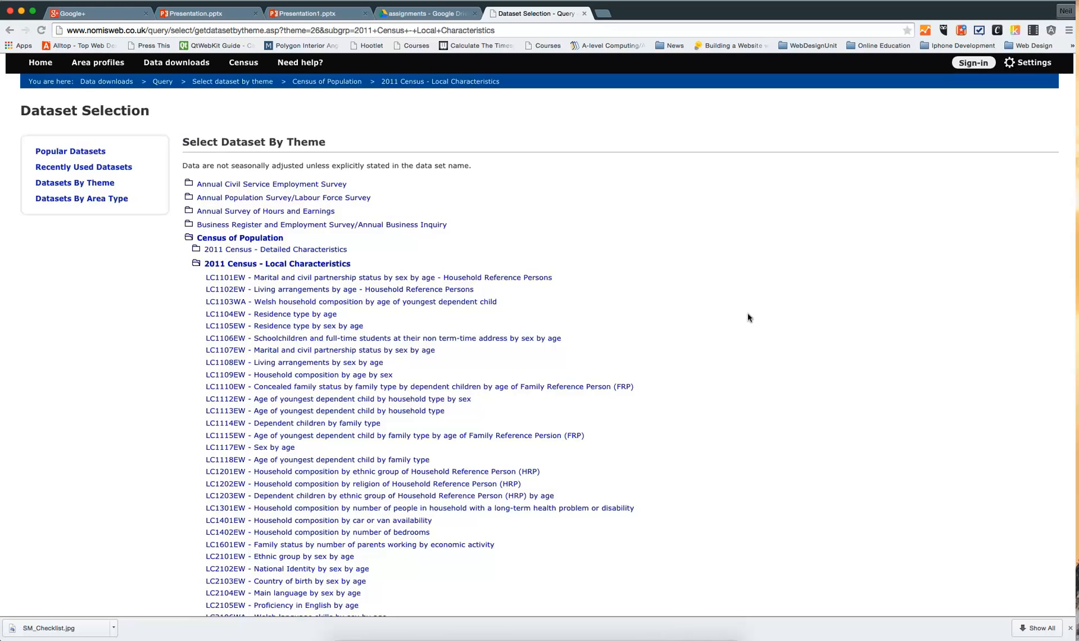
{"action": "scroll", "coordinate": [555, 334], "scroll_direction": "down", "scroll_amount": 3}
{"action": "scroll", "coordinate": [555, 334], "scroll_direction": "down", "scroll_amount": 10}
{"action": "scroll", "coordinate": [555, 334], "scroll_direction": "down", "scroll_amount": 10}
{"action": "scroll", "coordinate": [554, 334], "scroll_direction": "down", "scroll_amount": 8}
{"action": "scroll", "coordinate": [555, 334], "scroll_direction": "down", "scroll_amount": 12}
{"action": "scroll", "coordinate": [555, 334], "scroll_direction": "down", "scroll_amount": 8}
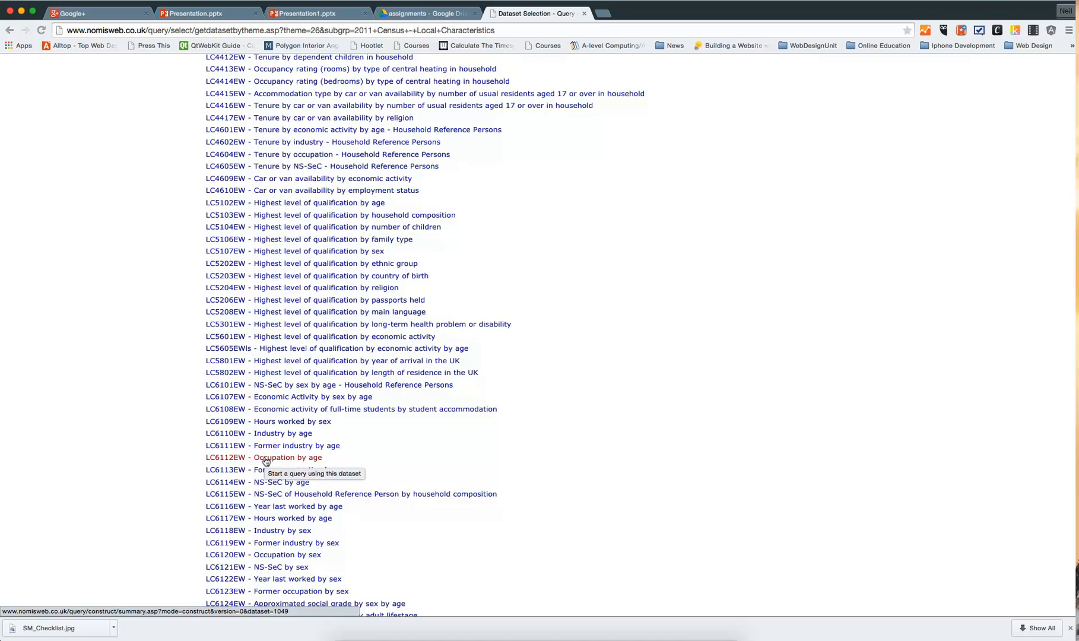
{"action": "left_click", "coordinate": [265, 460]}
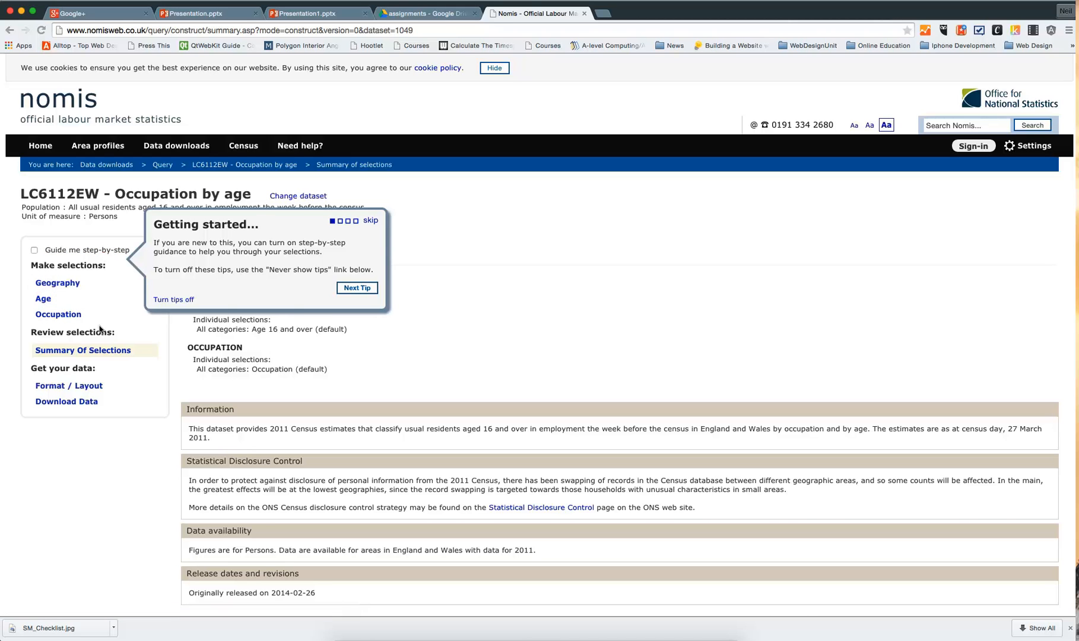
{"action": "left_click", "coordinate": [178, 301]}
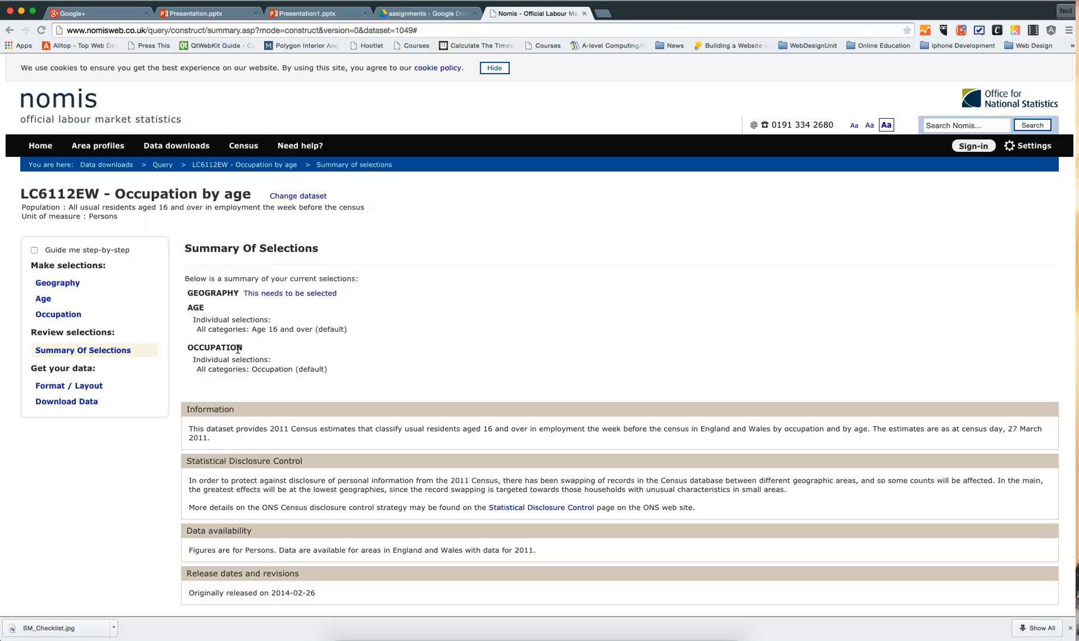
Set the query's geography to some of the 2011 wards.
{"action": "left_click", "coordinate": [303, 294]}
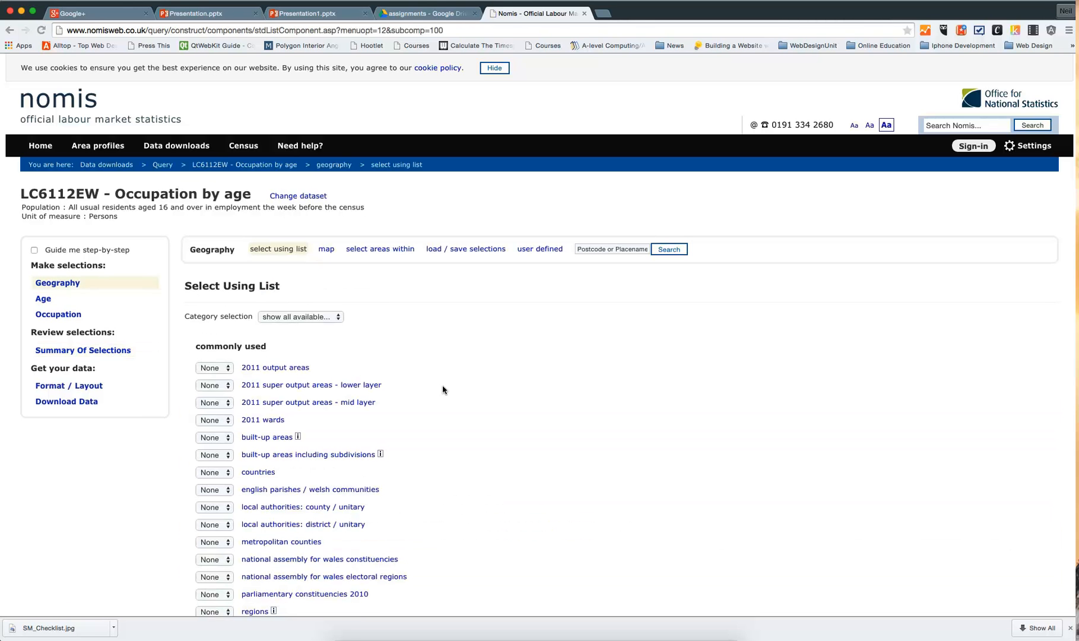
{"action": "scroll", "coordinate": [445, 397], "scroll_direction": "down", "scroll_amount": 2}
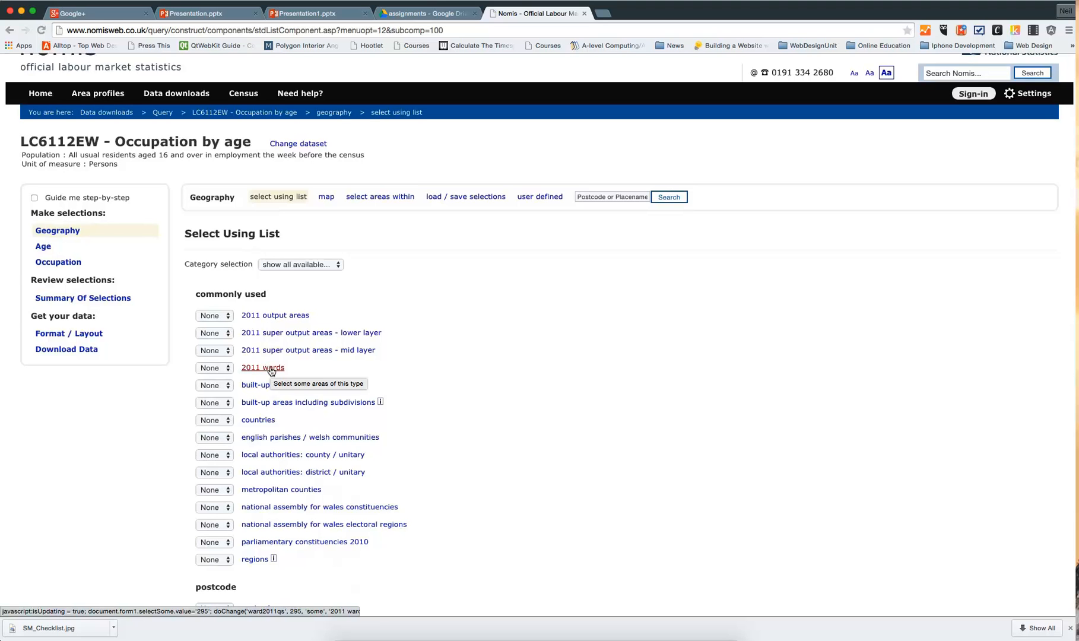
{"action": "left_click", "coordinate": [229, 371]}
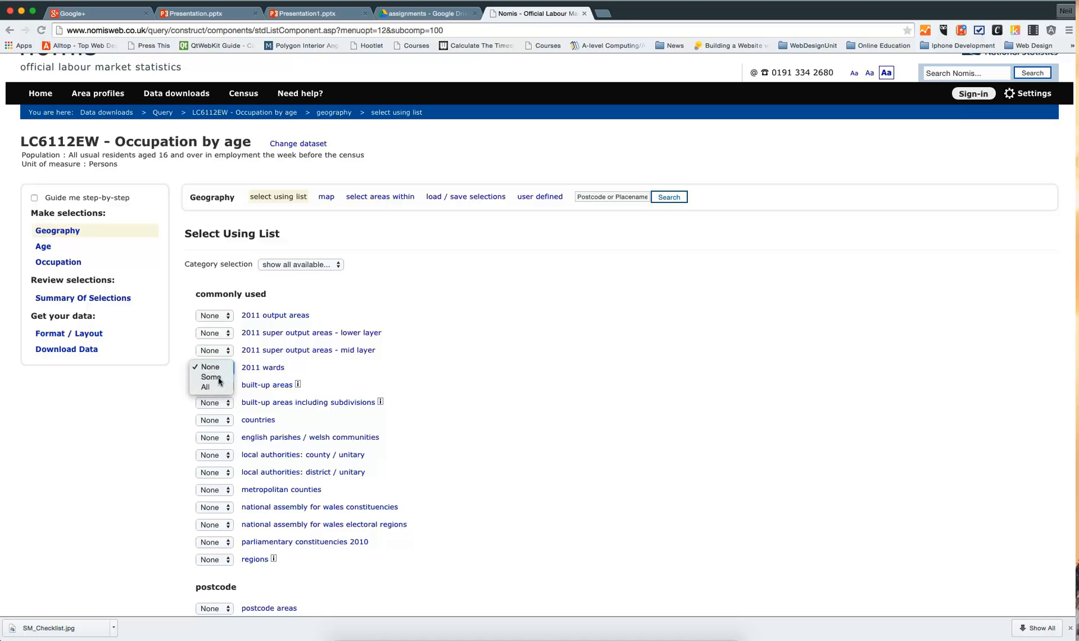
{"action": "left_click", "coordinate": [217, 379]}
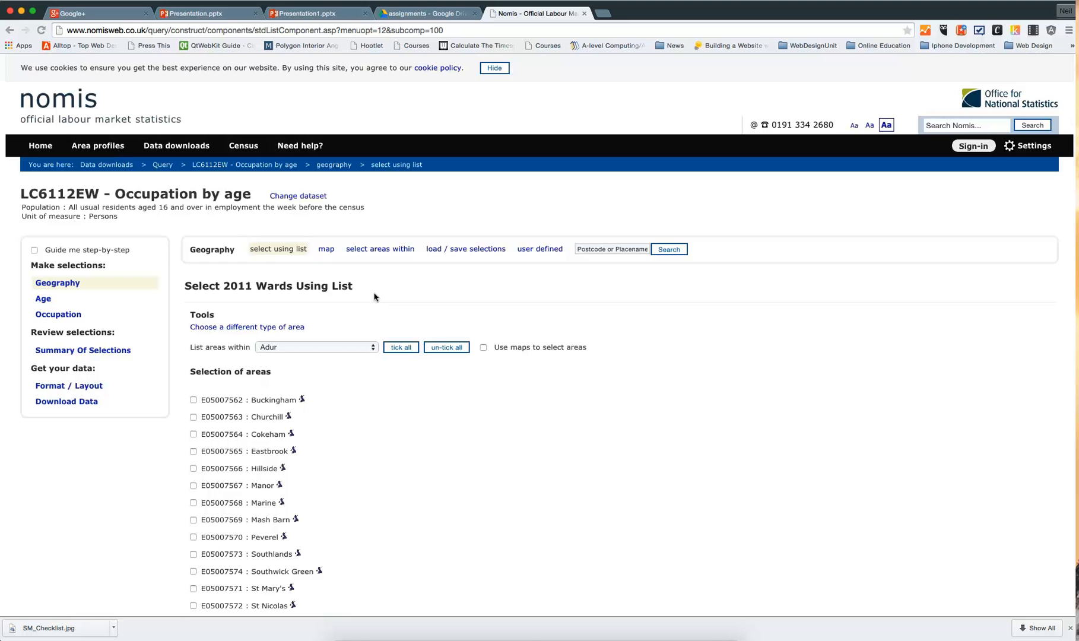
List the 2011 wards within Shropshire.
{"action": "left_click", "coordinate": [374, 349]}
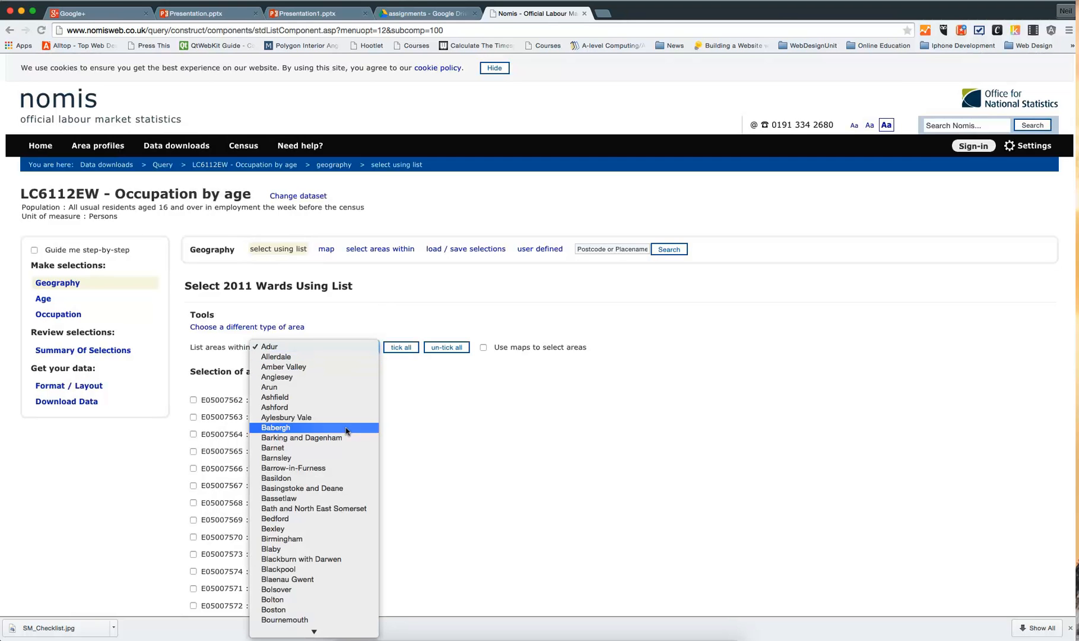
{"action": "scroll", "coordinate": [347, 432], "scroll_direction": "down", "scroll_amount": 20}
{"action": "scroll", "coordinate": [347, 431], "scroll_direction": "down", "scroll_amount": 20}
{"action": "scroll", "coordinate": [347, 431], "scroll_direction": "down", "scroll_amount": 6}
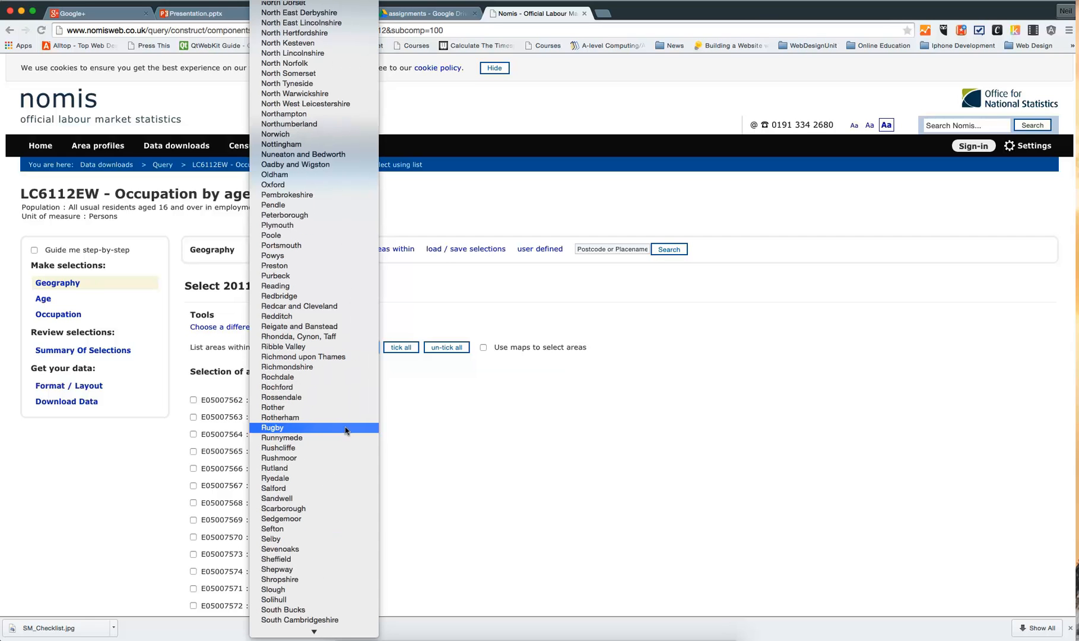
{"action": "left_click", "coordinate": [293, 581]}
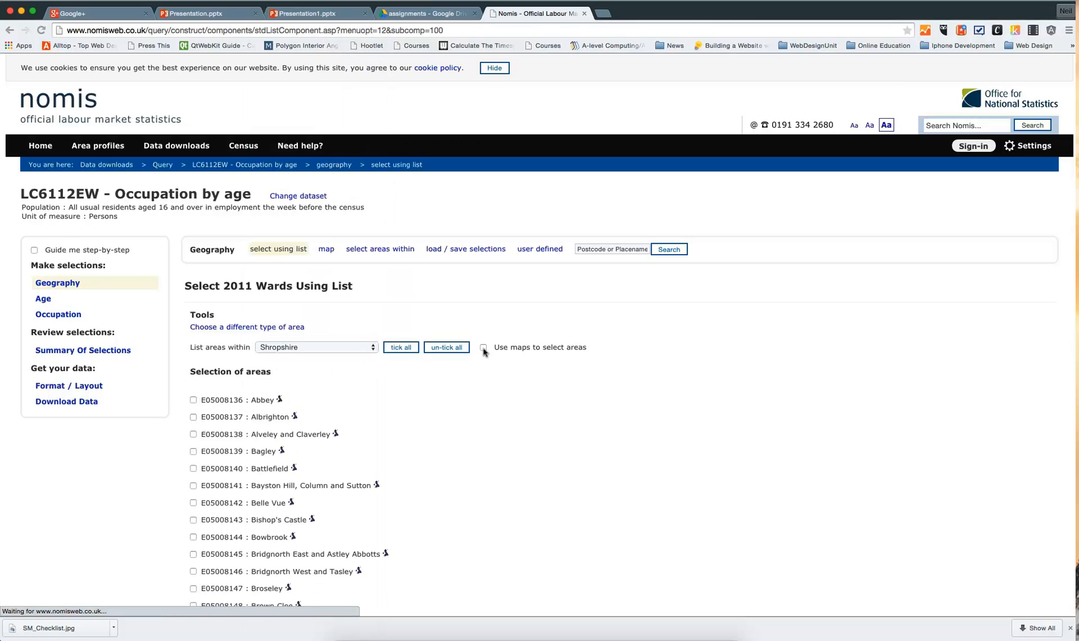
Examine the full list of Shropshire wards available for selection.
{"action": "scroll", "coordinate": [469, 458], "scroll_direction": "down", "scroll_amount": 3}
{"action": "scroll", "coordinate": [469, 458], "scroll_direction": "down", "scroll_amount": 8}
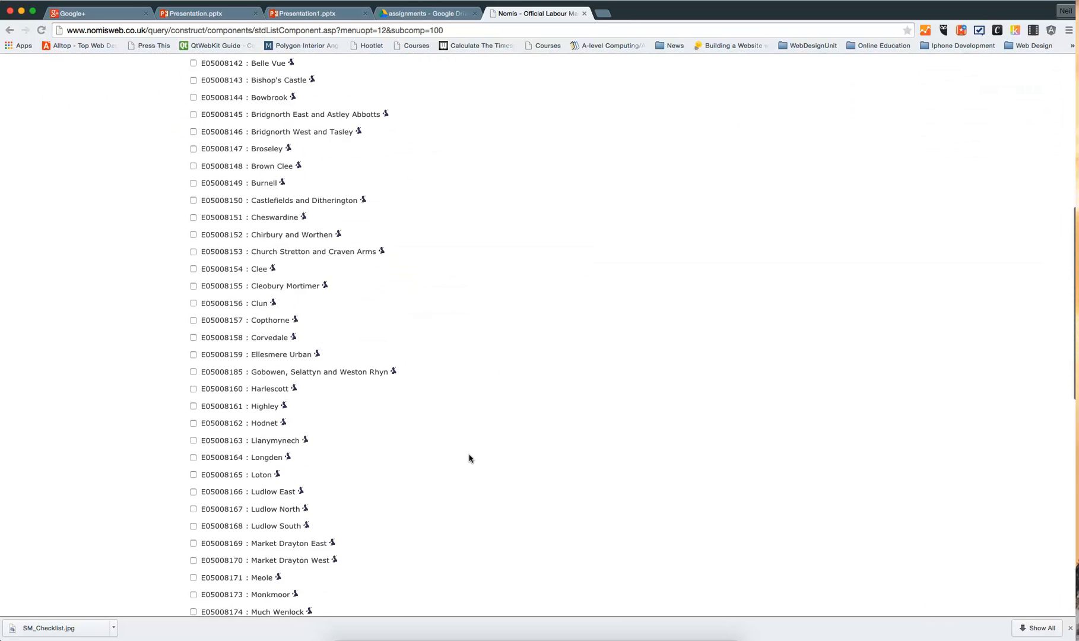
{"action": "scroll", "coordinate": [468, 459], "scroll_direction": "down", "scroll_amount": 6}
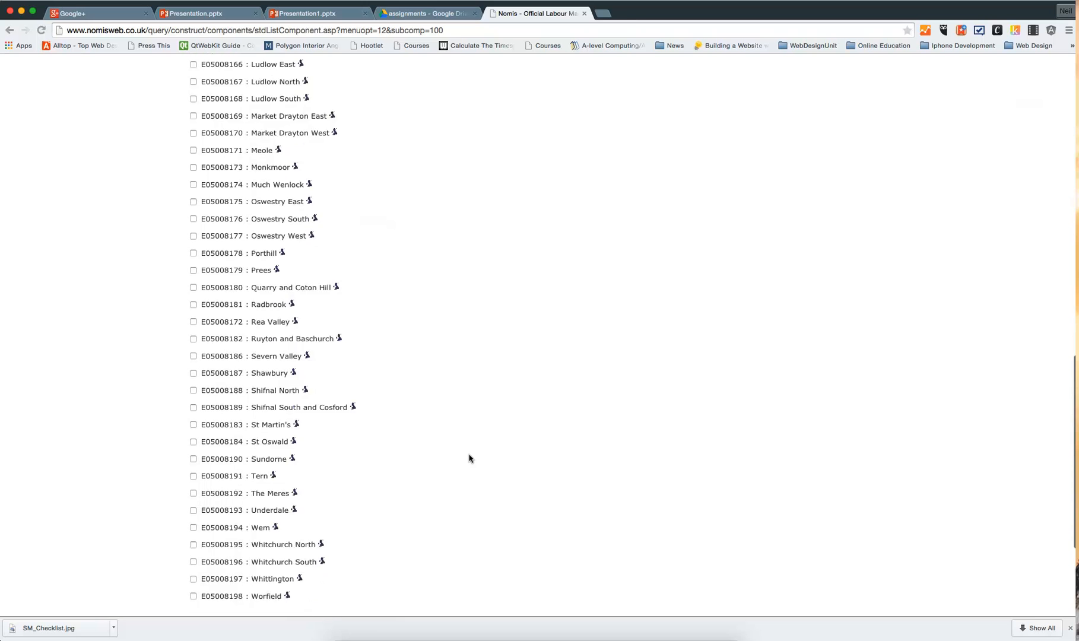
{"action": "scroll", "coordinate": [469, 459], "scroll_direction": "up", "scroll_amount": 1}
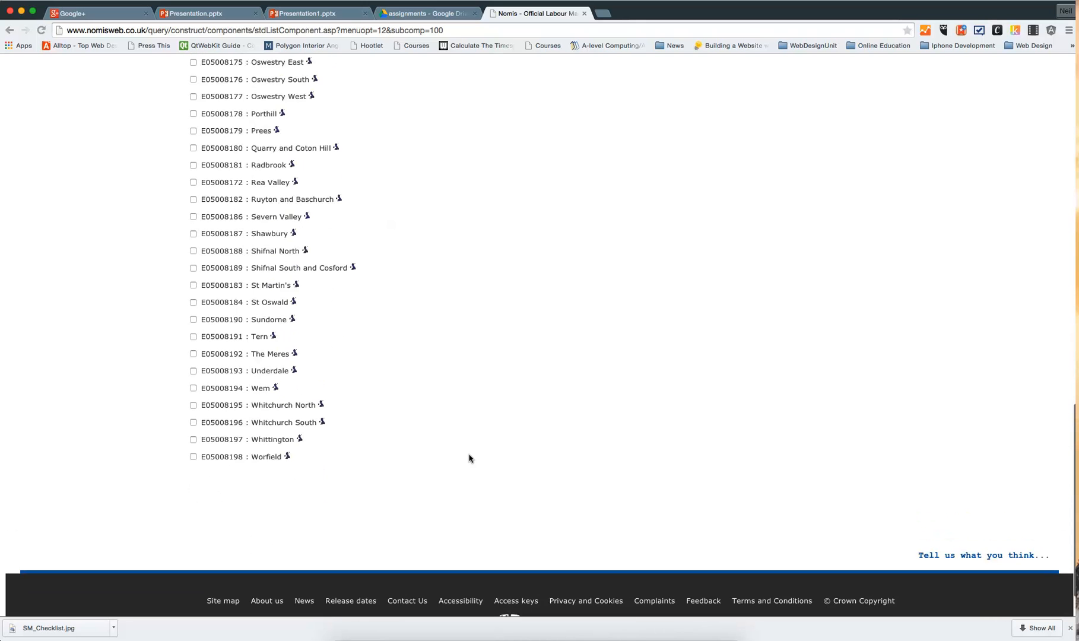
{"action": "scroll", "coordinate": [469, 458], "scroll_direction": "up", "scroll_amount": 2}
{"action": "scroll", "coordinate": [467, 456], "scroll_direction": "up", "scroll_amount": 4}
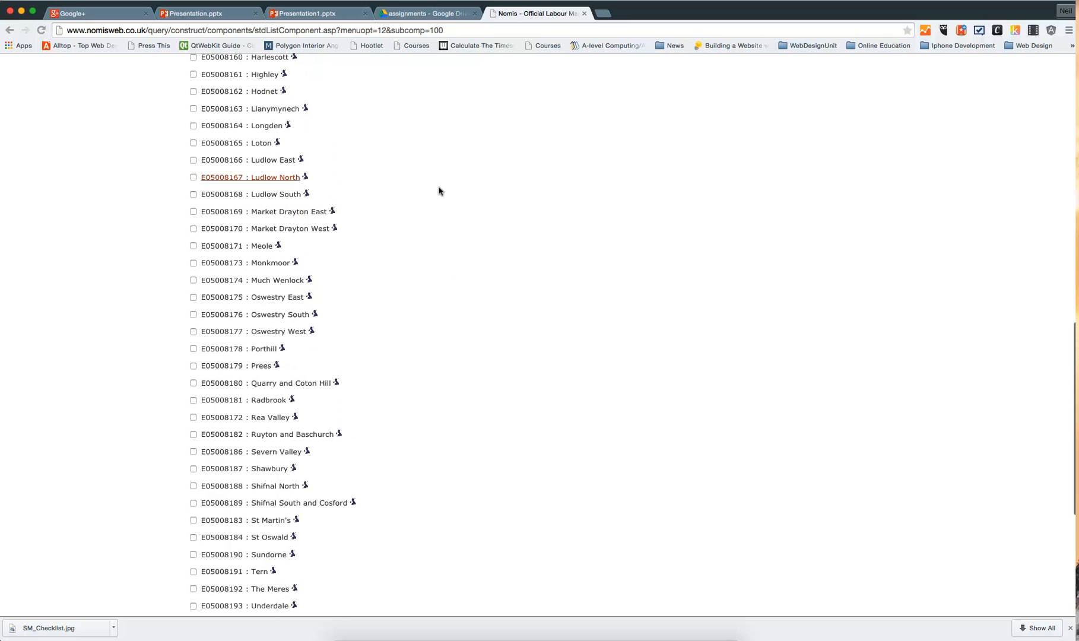
{"action": "scroll", "coordinate": [438, 190], "scroll_direction": "up", "scroll_amount": 3}
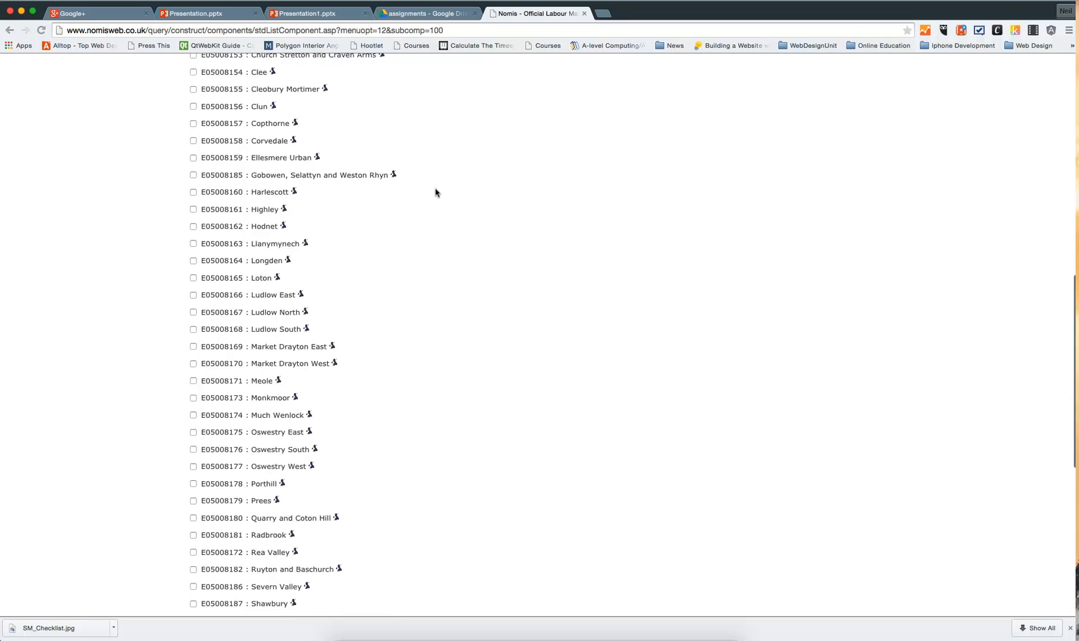
{"action": "scroll", "coordinate": [500, 235], "scroll_direction": "up", "scroll_amount": 3}
{"action": "scroll", "coordinate": [500, 237], "scroll_direction": "up", "scroll_amount": 6}
{"action": "scroll", "coordinate": [500, 232], "scroll_direction": "up", "scroll_amount": 1}
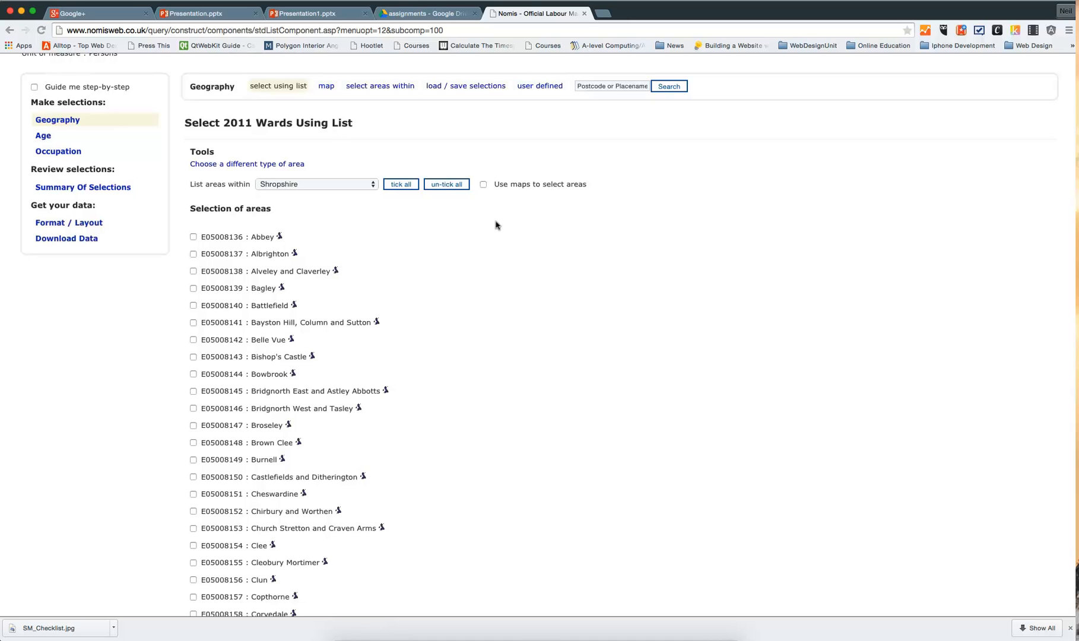
Enable the use of maps to select the Shropshire wards.
{"action": "left_click", "coordinate": [482, 185]}
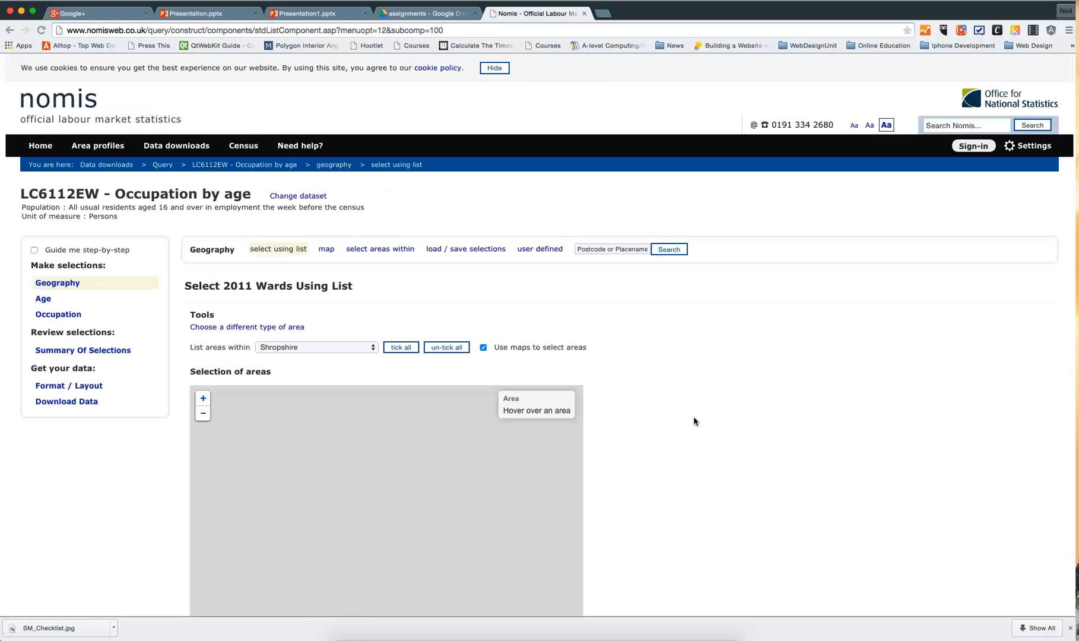
{"action": "scroll", "coordinate": [694, 422], "scroll_direction": "down", "scroll_amount": 3}
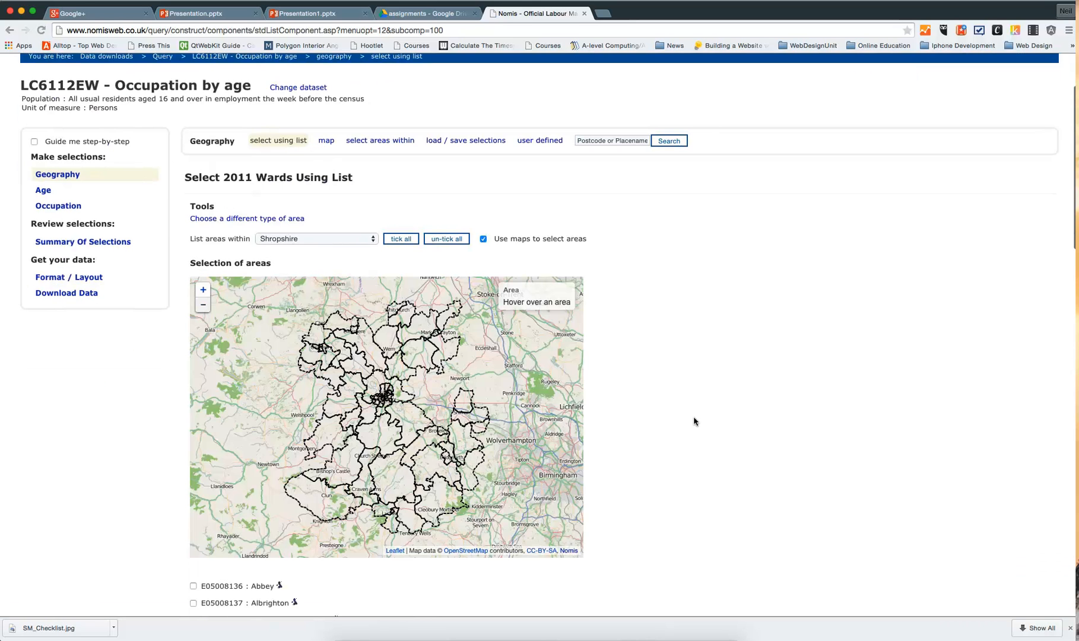
{"action": "scroll", "coordinate": [695, 421], "scroll_direction": "down", "scroll_amount": 1}
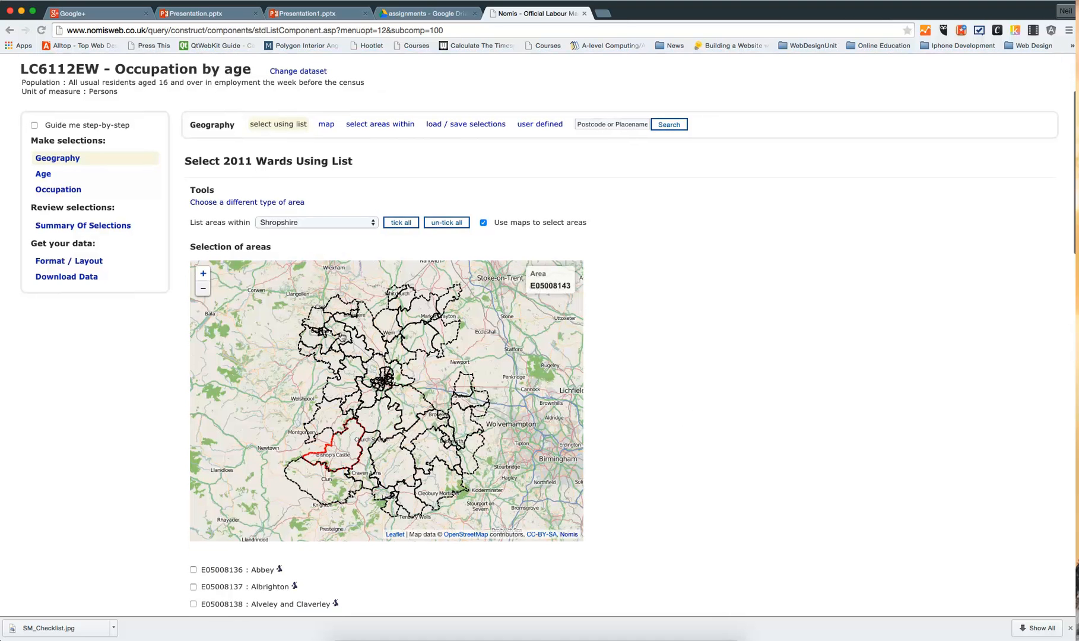
Select the Bowbrook, Copthorne, Bagley, Harlescott, Battlefield and Sundorne wards around Shrewsbury on the map.
{"action": "left_click", "coordinate": [203, 276]}
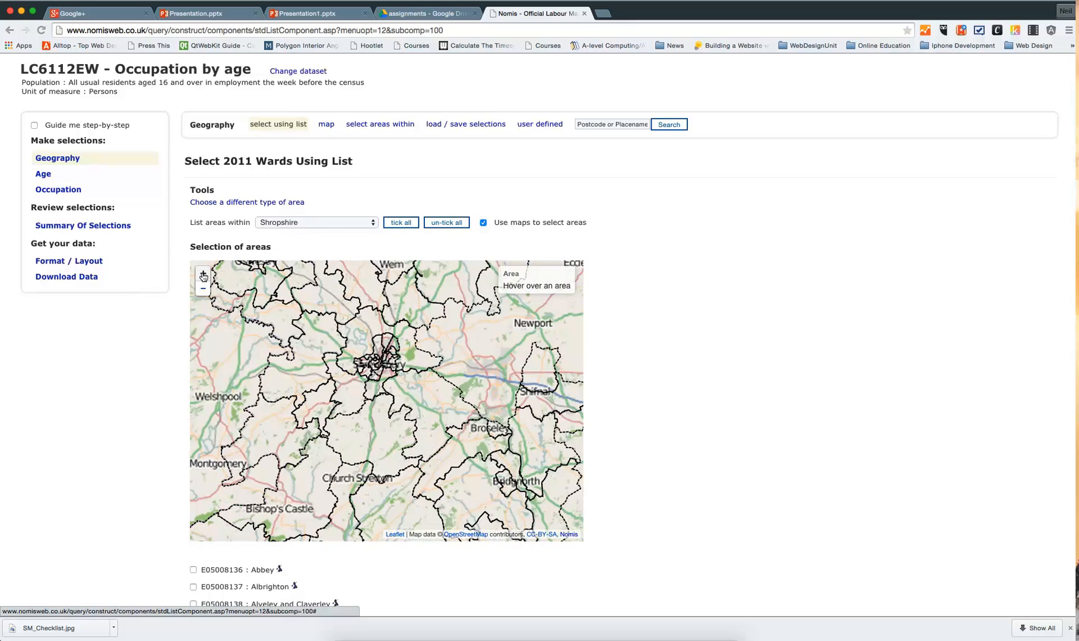
{"action": "left_click", "coordinate": [203, 274]}
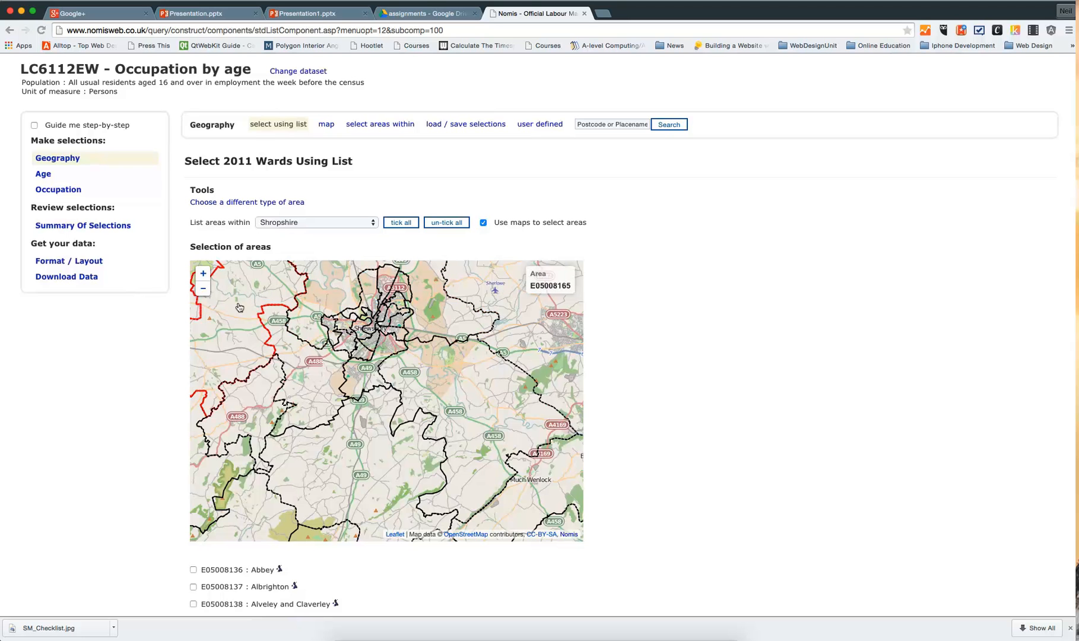
{"action": "left_click_drag", "start_coordinate": [241, 307], "coordinate": [261, 403]}
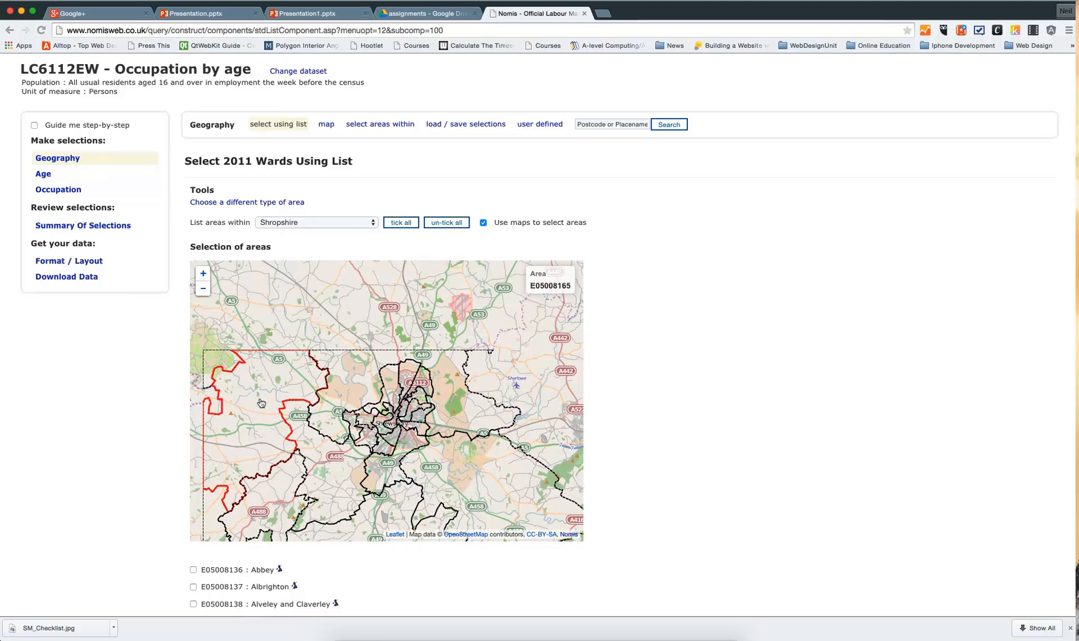
{"action": "left_click", "coordinate": [203, 274]}
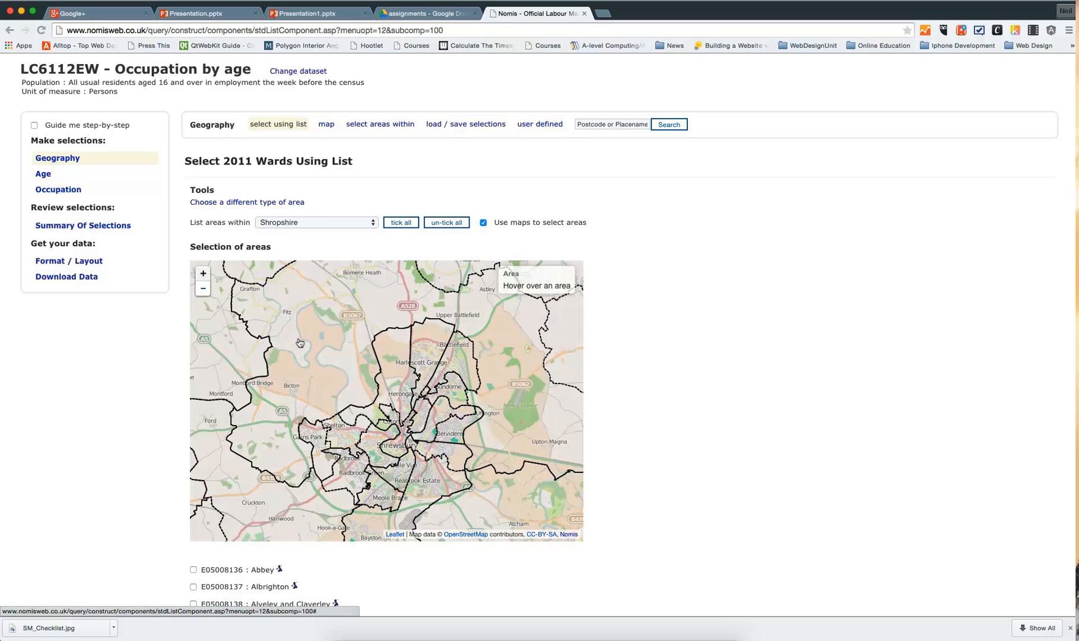
{"action": "left_click_drag", "start_coordinate": [299, 348], "coordinate": [282, 309]}
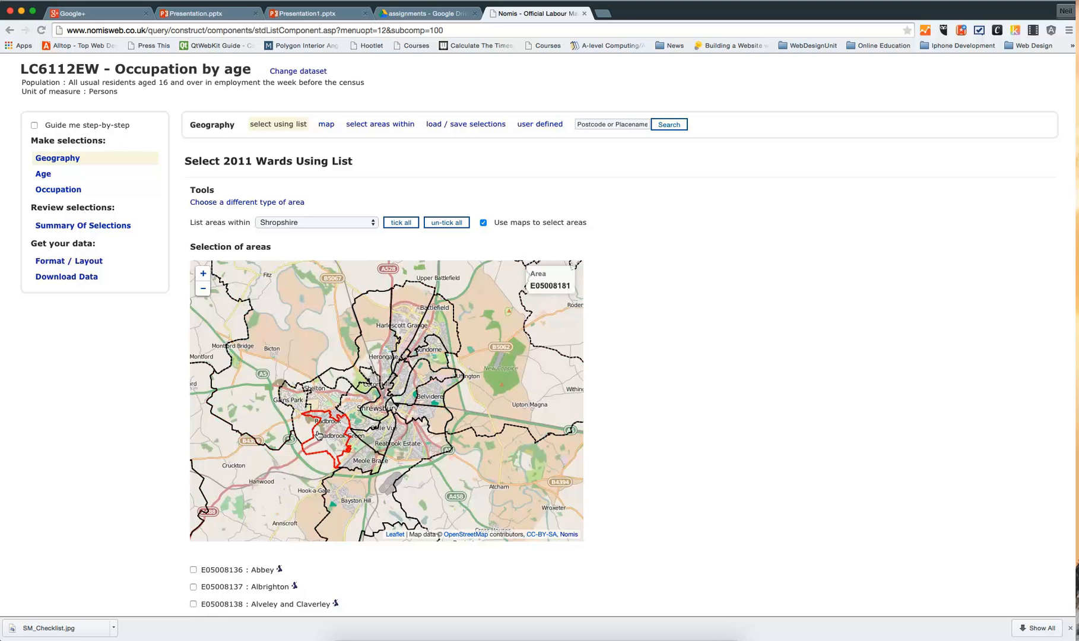
{"action": "left_click", "coordinate": [315, 400]}
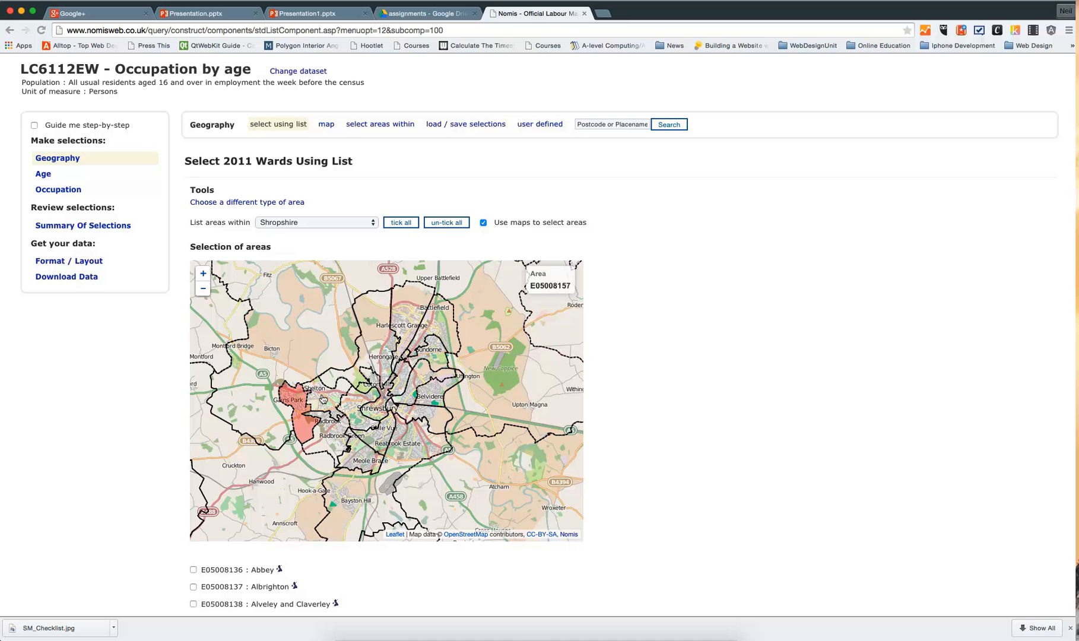
{"action": "left_click", "coordinate": [339, 388]}
{"action": "left_click", "coordinate": [384, 333]}
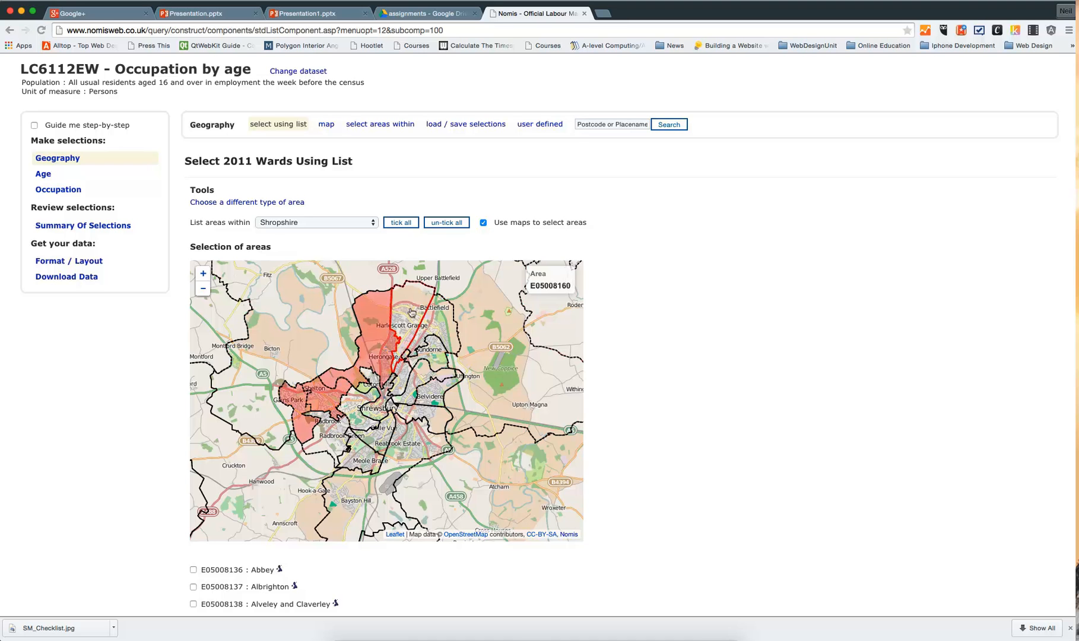
{"action": "left_click", "coordinate": [440, 328]}
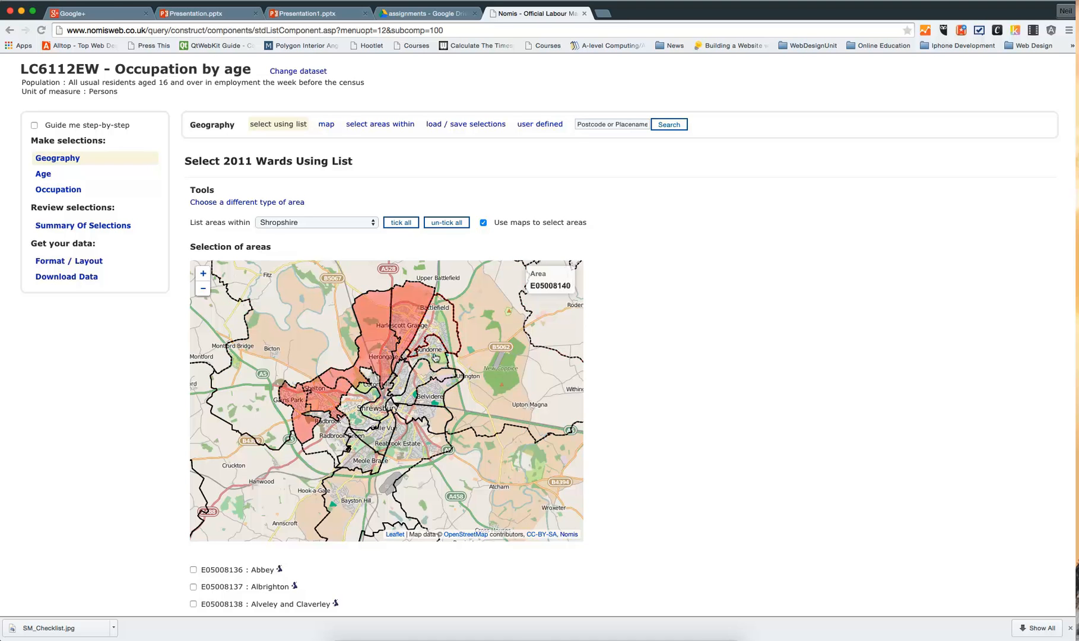
{"action": "left_click", "coordinate": [441, 330]}
{"action": "left_click", "coordinate": [433, 358]}
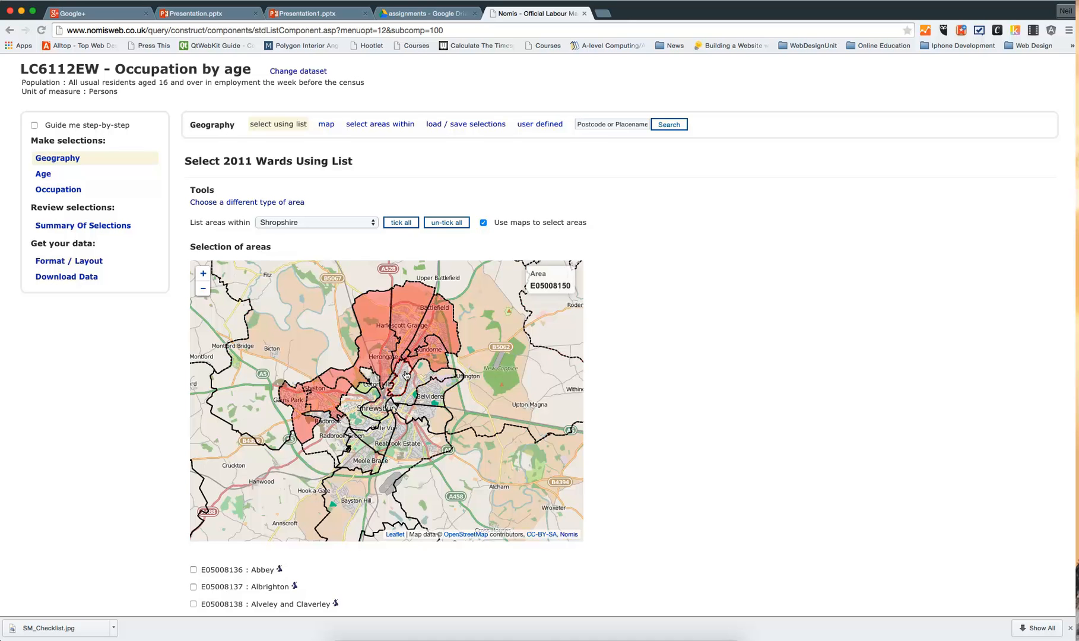
Add the Castlefields and Ditherington, Underdale, Monkmoor, Abbey, Belle Vue, and Bayston Hill, Column and Sutton wards to the map selection.
{"action": "left_click", "coordinate": [407, 375]}
{"action": "left_click", "coordinate": [432, 395]}
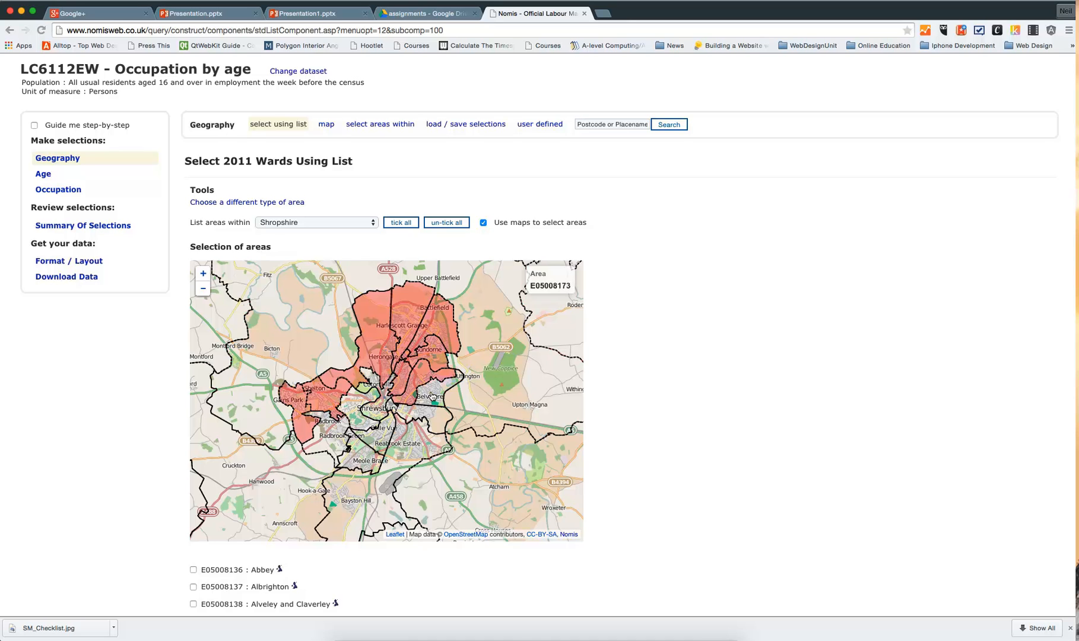
{"action": "left_click", "coordinate": [435, 419]}
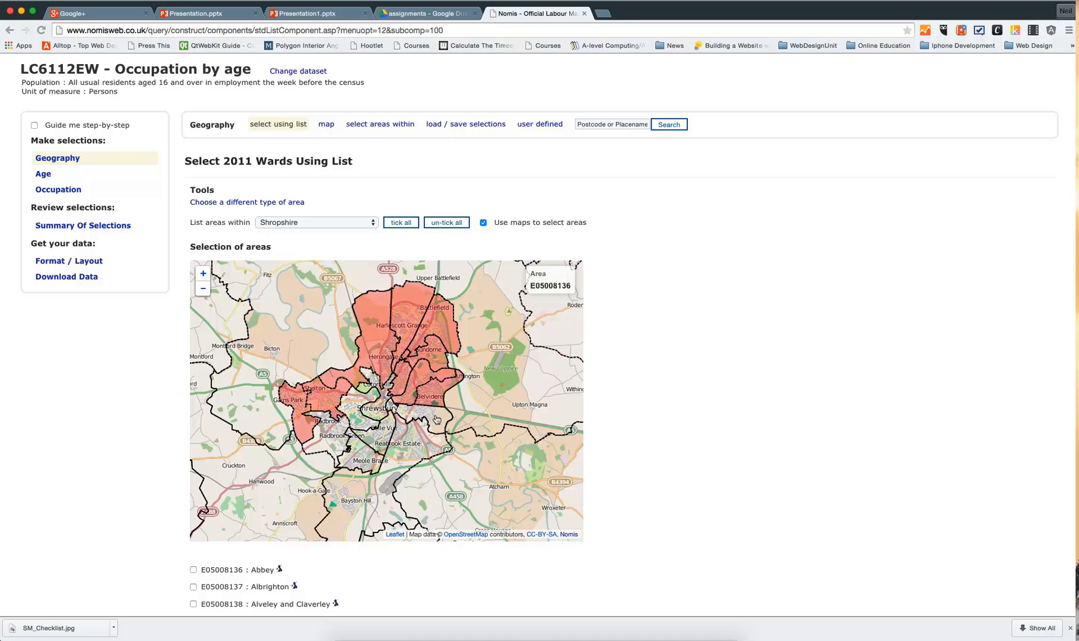
{"action": "left_click", "coordinate": [408, 452]}
{"action": "left_click", "coordinate": [375, 440]}
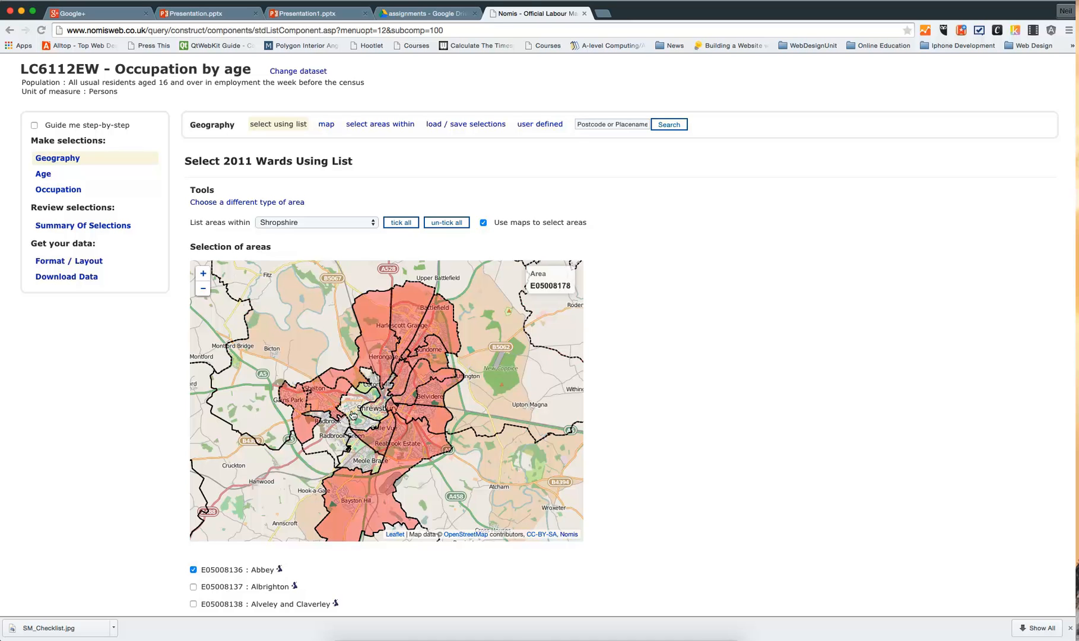
Add the remaining central and south-western Shrewsbury wards, Porthill, Quarry and Coton Hill, Radbrook and Meole, to the map selection.
{"action": "left_click", "coordinate": [360, 411]}
{"action": "left_click", "coordinate": [379, 407]}
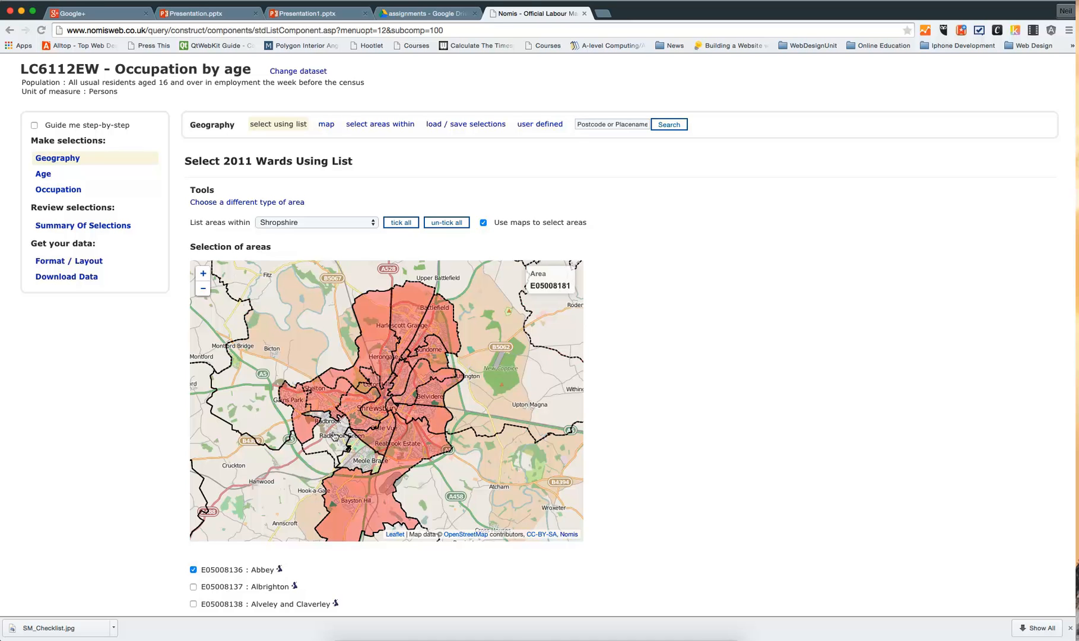
{"action": "left_click", "coordinate": [345, 442]}
{"action": "left_click", "coordinate": [364, 458]}
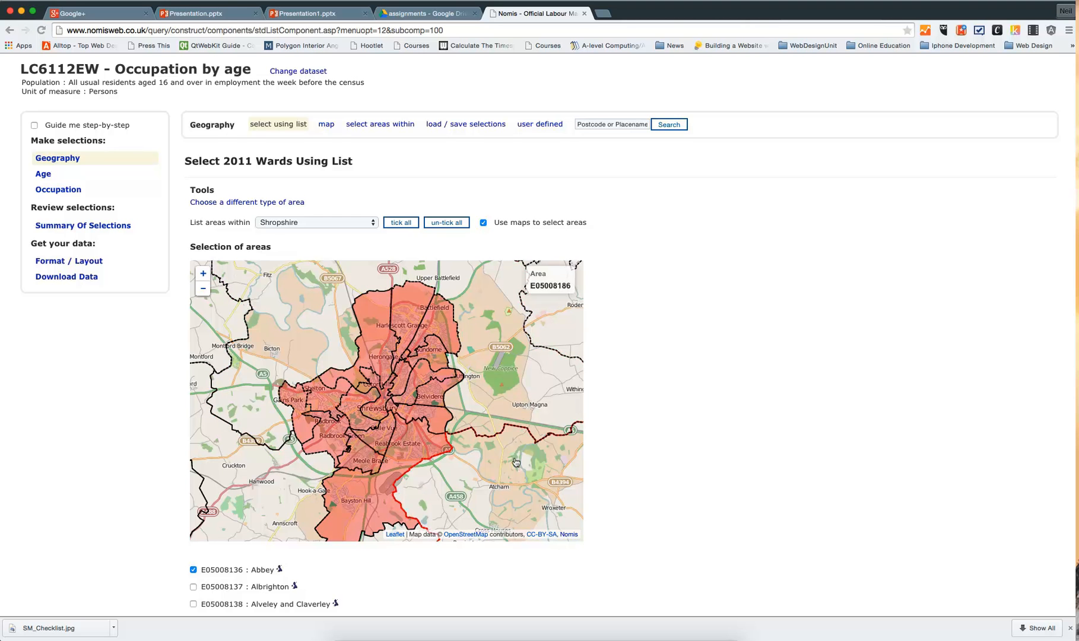
Check the selected Shrewsbury wards on the map and against the ticked entries in the ward list.
{"action": "mouse_move", "coordinate": [517, 467]}
{"action": "left_mouse_down"}
{"action": "mouse_move", "coordinate": [511, 380]}
{"action": "mouse_move", "coordinate": [506, 404]}
{"action": "mouse_move", "coordinate": [546, 412]}
{"action": "mouse_move", "coordinate": [545, 475]}
{"action": "mouse_move", "coordinate": [531, 477]}
{"action": "left_mouse_up"}
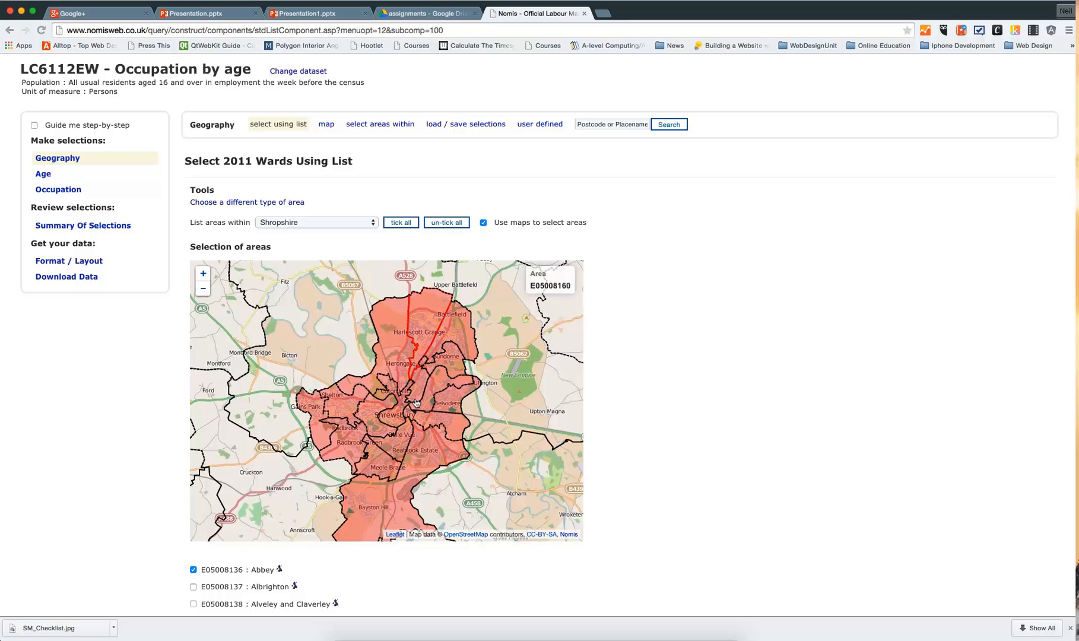
{"action": "scroll", "coordinate": [488, 462], "scroll_direction": "down", "scroll_amount": 2}
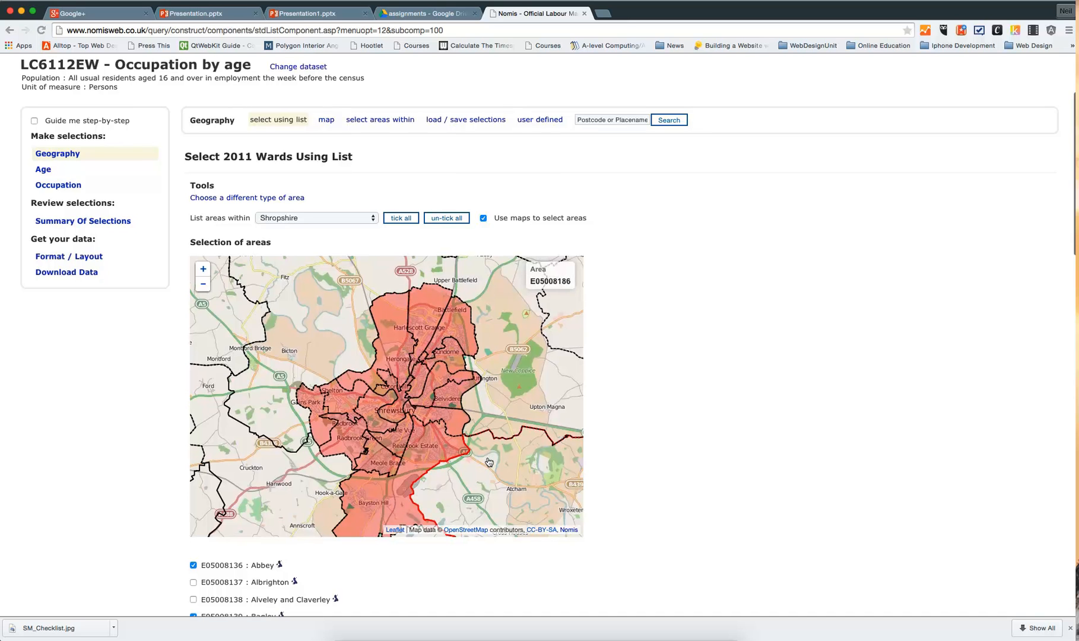
{"action": "left_click_drag", "start_coordinate": [487, 435], "coordinate": [473, 432]}
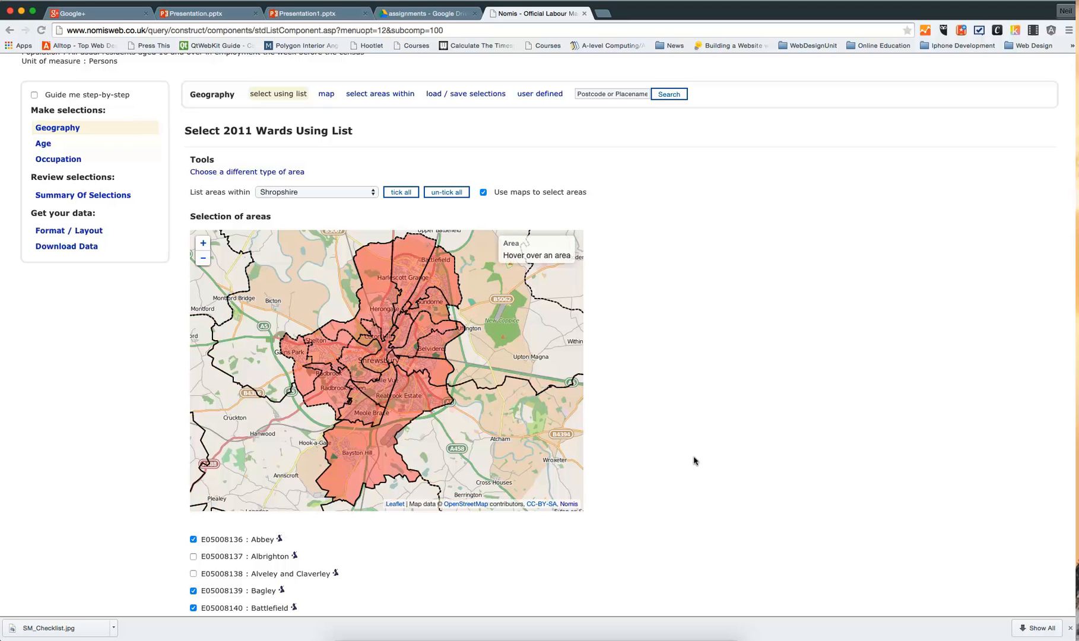
{"action": "scroll", "coordinate": [694, 460], "scroll_direction": "down", "scroll_amount": 5}
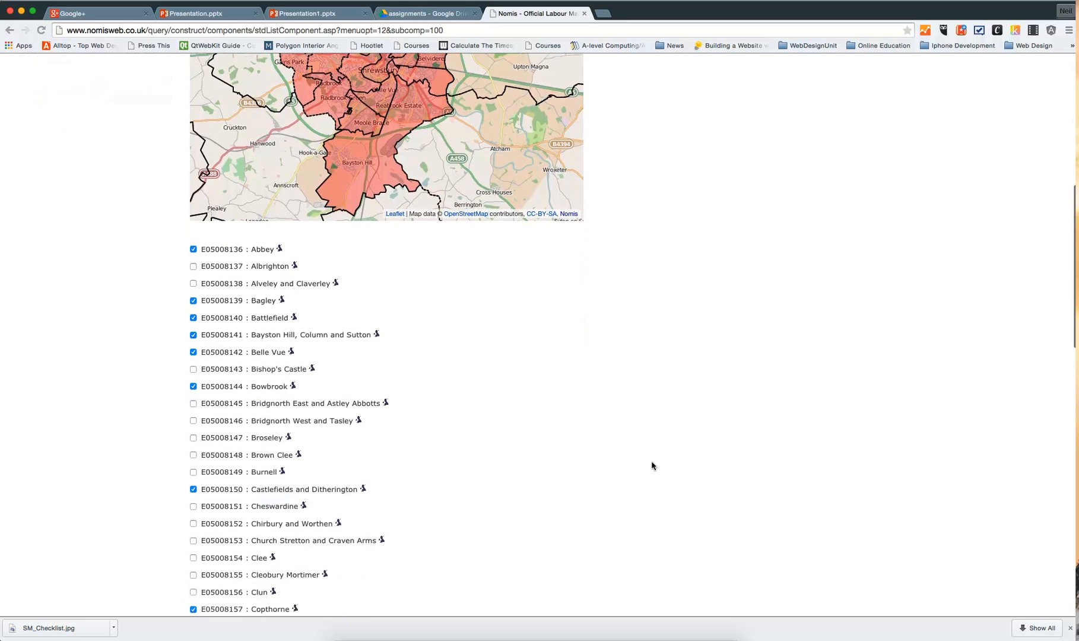
{"action": "scroll", "coordinate": [652, 466], "scroll_direction": "down", "scroll_amount": 2}
{"action": "scroll", "coordinate": [570, 471], "scroll_direction": "down", "scroll_amount": 3}
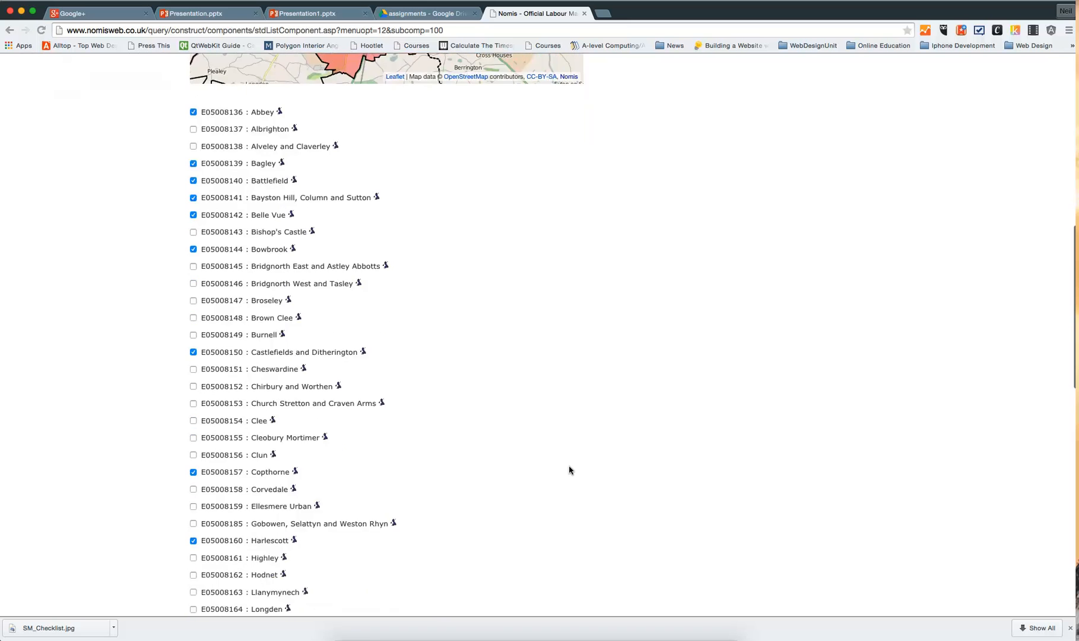
{"action": "scroll", "coordinate": [569, 470], "scroll_direction": "down", "scroll_amount": 3}
{"action": "scroll", "coordinate": [569, 470], "scroll_direction": "down", "scroll_amount": 4}
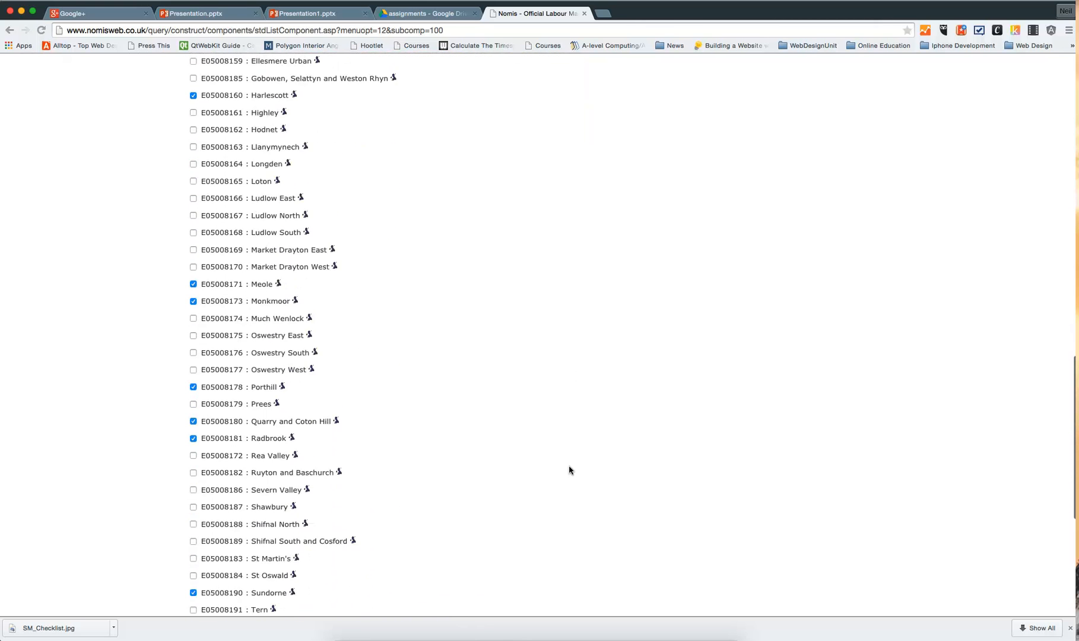
{"action": "scroll", "coordinate": [568, 470], "scroll_direction": "down", "scroll_amount": 5}
{"action": "scroll", "coordinate": [568, 470], "scroll_direction": "up", "scroll_amount": 12}
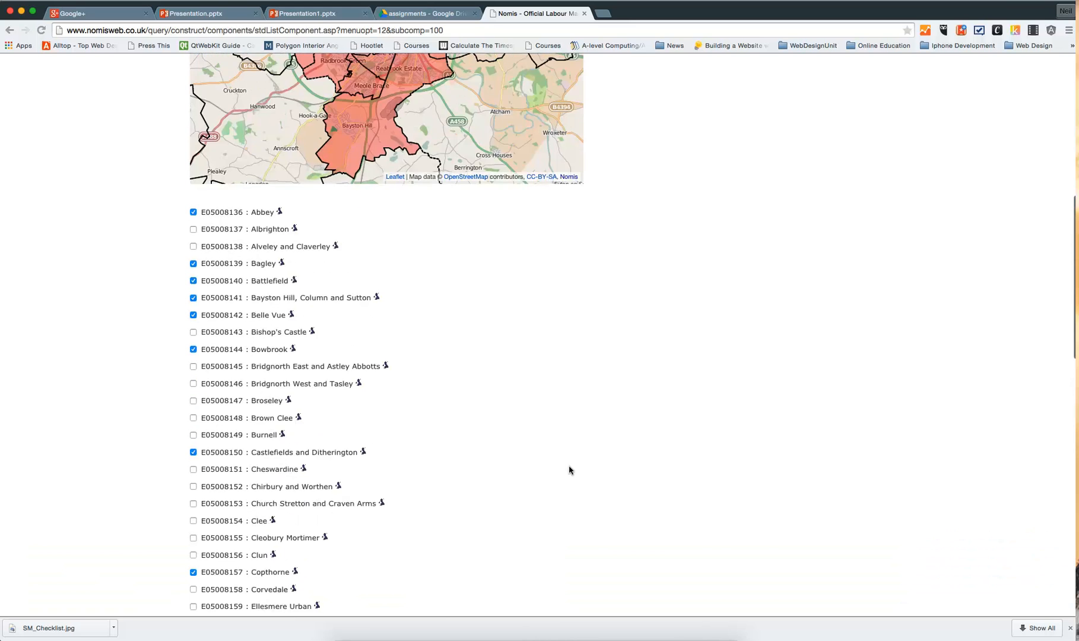
{"action": "scroll", "coordinate": [568, 470], "scroll_direction": "up", "scroll_amount": 8}
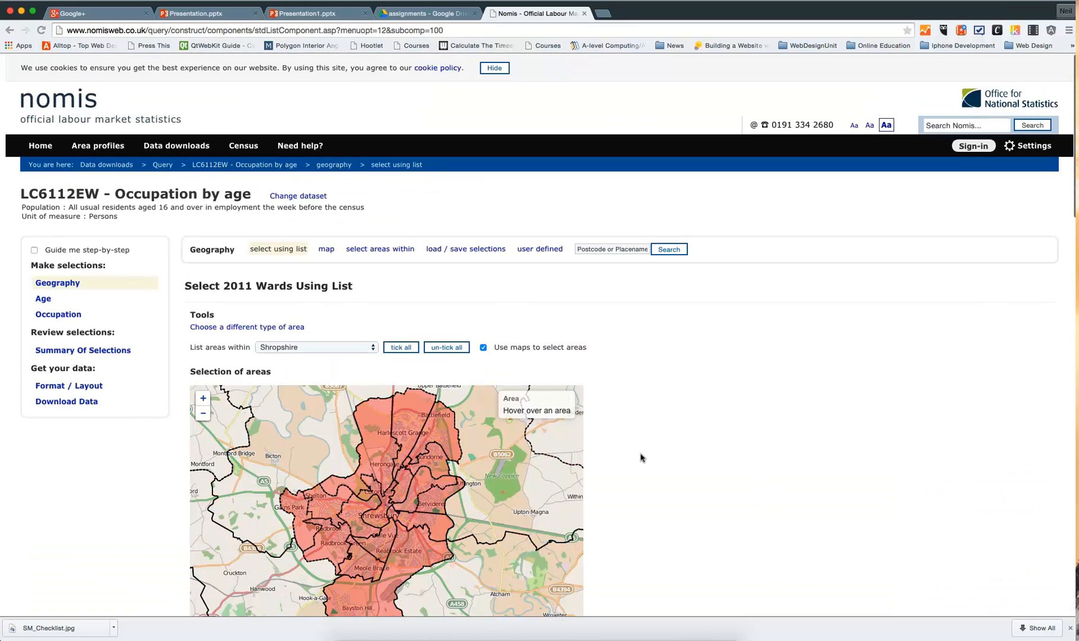
Include all five individual age bands and all nine occupation groups in the query.
{"action": "left_click", "coordinate": [44, 300]}
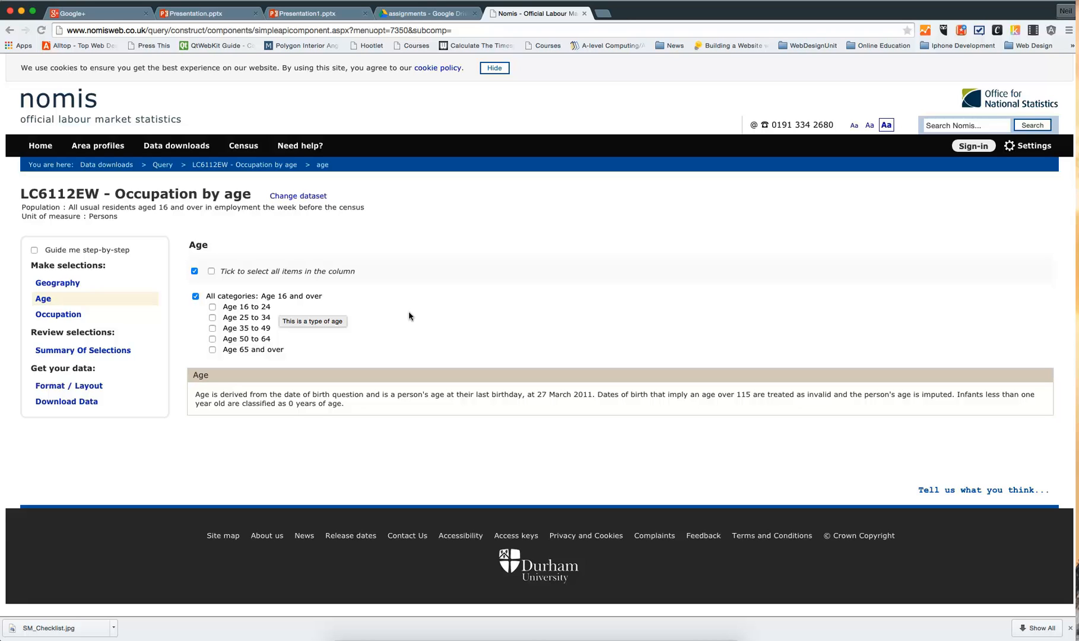
{"action": "left_click", "coordinate": [212, 271]}
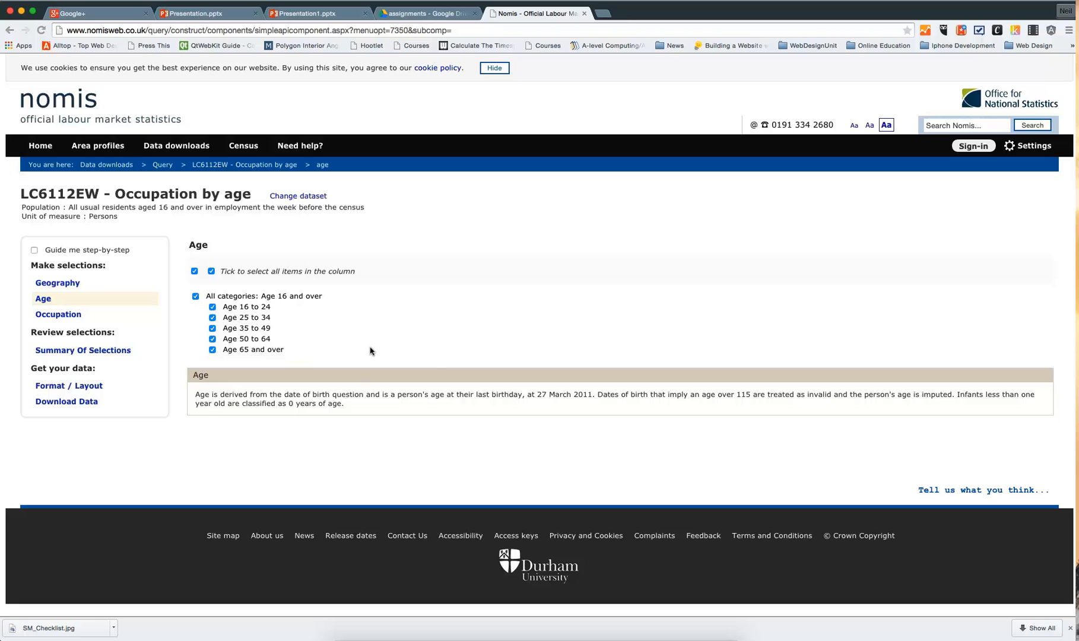
{"action": "left_click", "coordinate": [71, 319]}
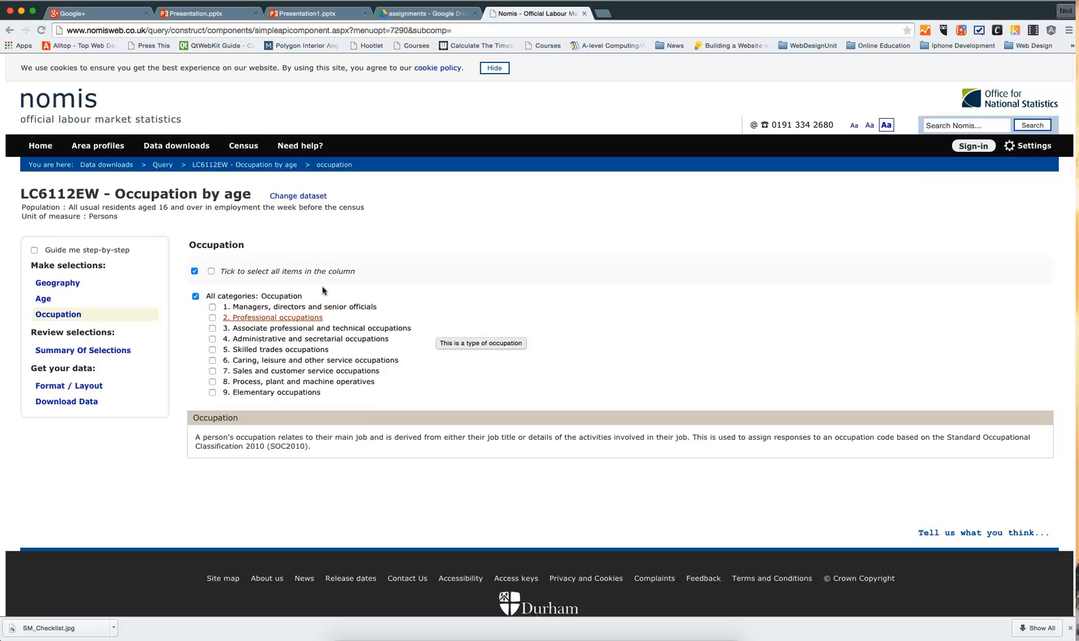
{"action": "left_click", "coordinate": [211, 271]}
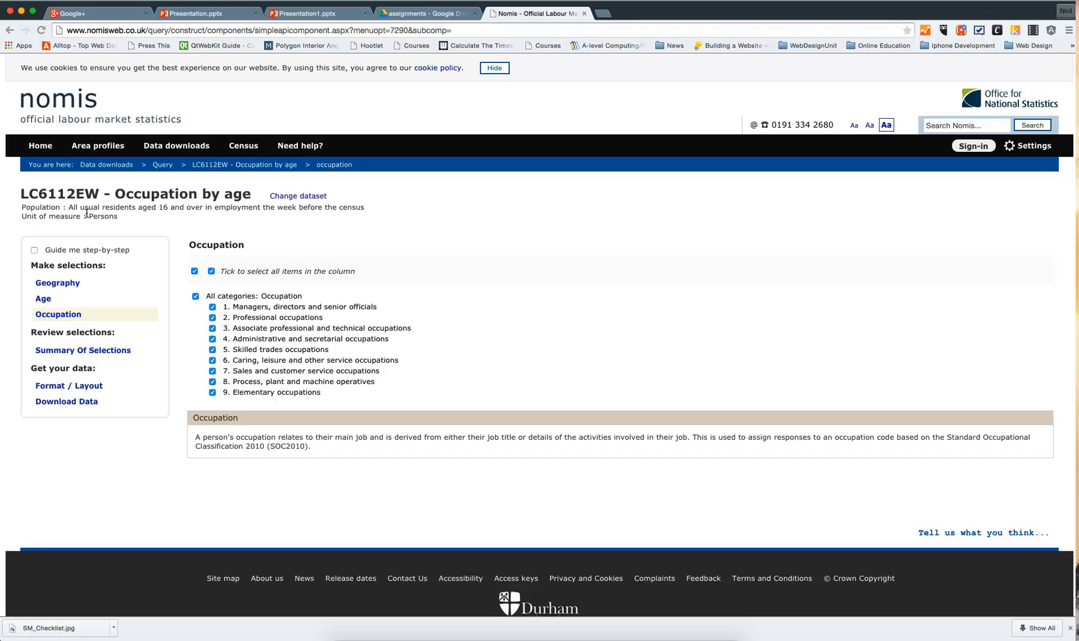
In the summary of selections, remove the All categories entries for age and occupation, and save the changes to the selections.
{"action": "left_click", "coordinate": [77, 286]}
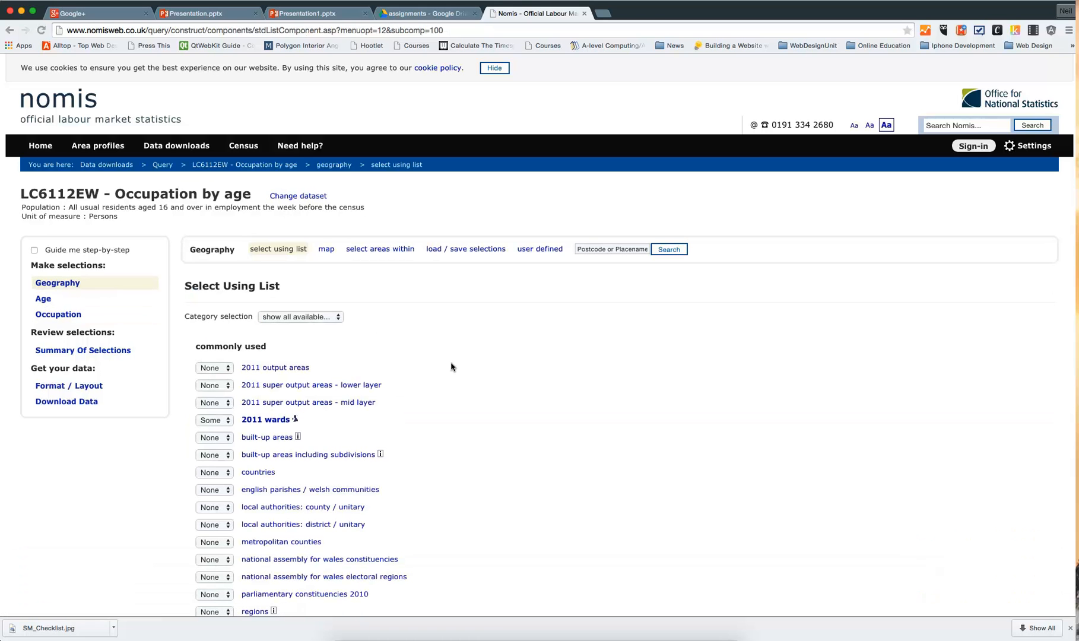
{"action": "left_click", "coordinate": [56, 352]}
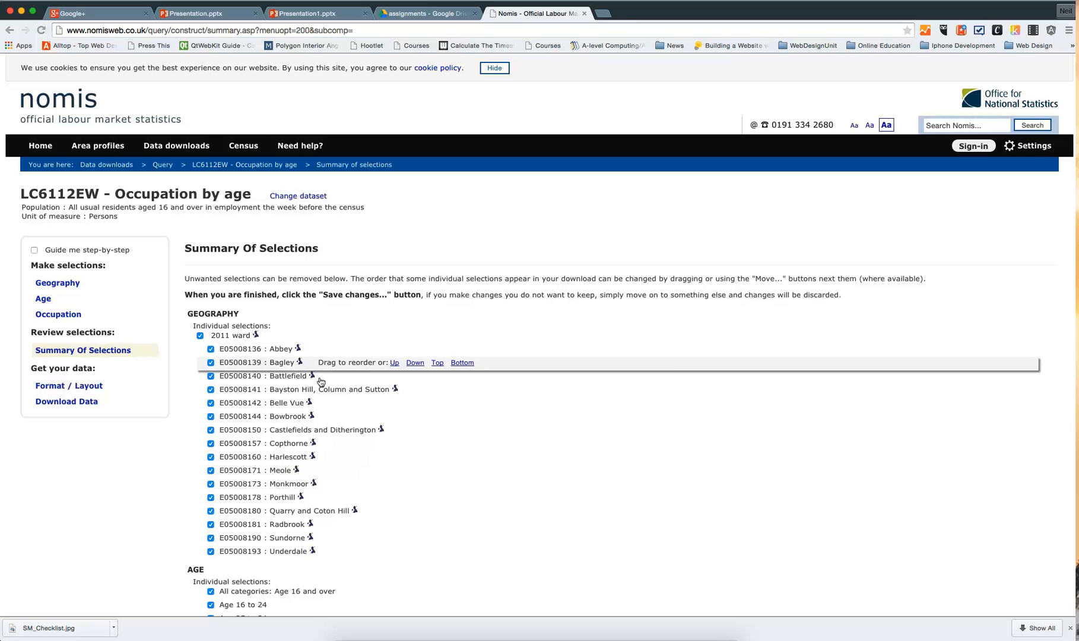
{"action": "scroll", "coordinate": [321, 463], "scroll_direction": "down", "scroll_amount": 5}
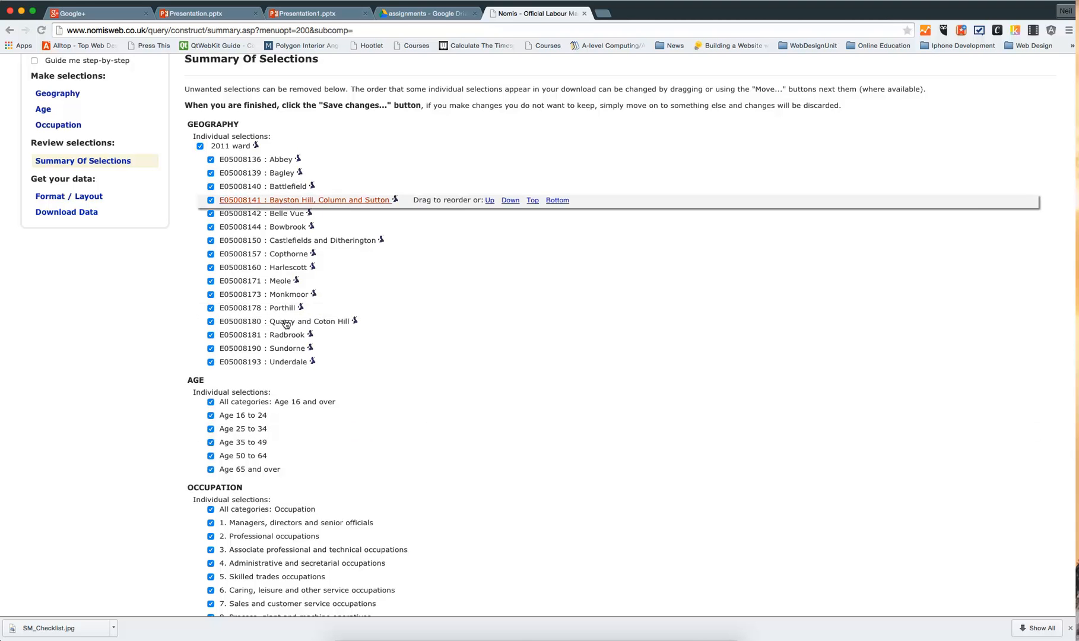
{"action": "scroll", "coordinate": [419, 399], "scroll_direction": "down", "scroll_amount": 4}
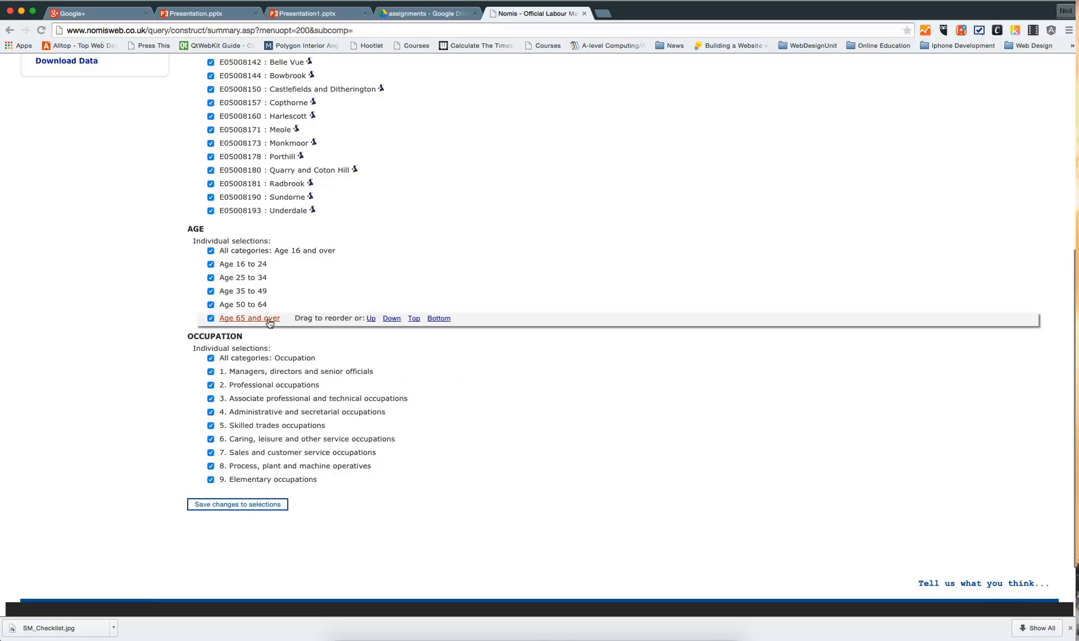
{"action": "left_click", "coordinate": [212, 252]}
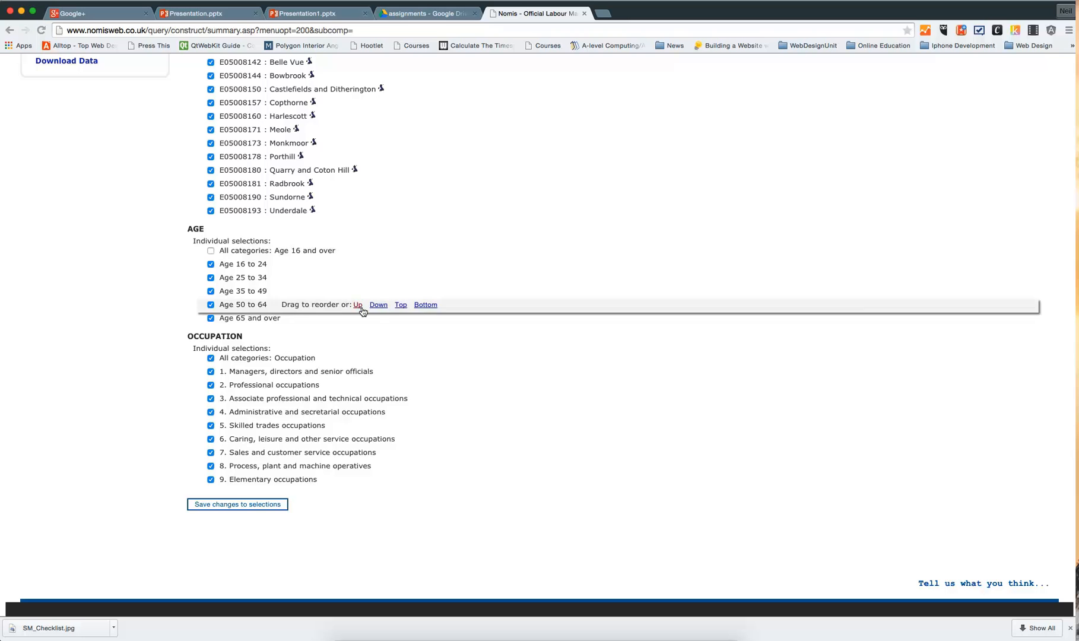
{"action": "scroll", "coordinate": [344, 317], "scroll_direction": "down", "scroll_amount": 2}
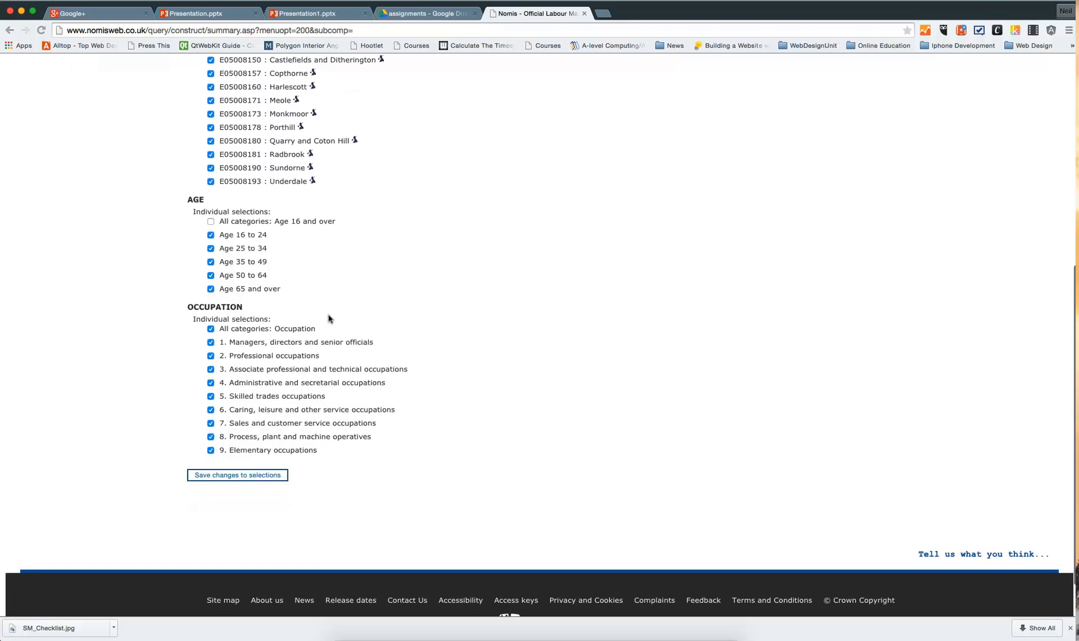
{"action": "left_click", "coordinate": [211, 328]}
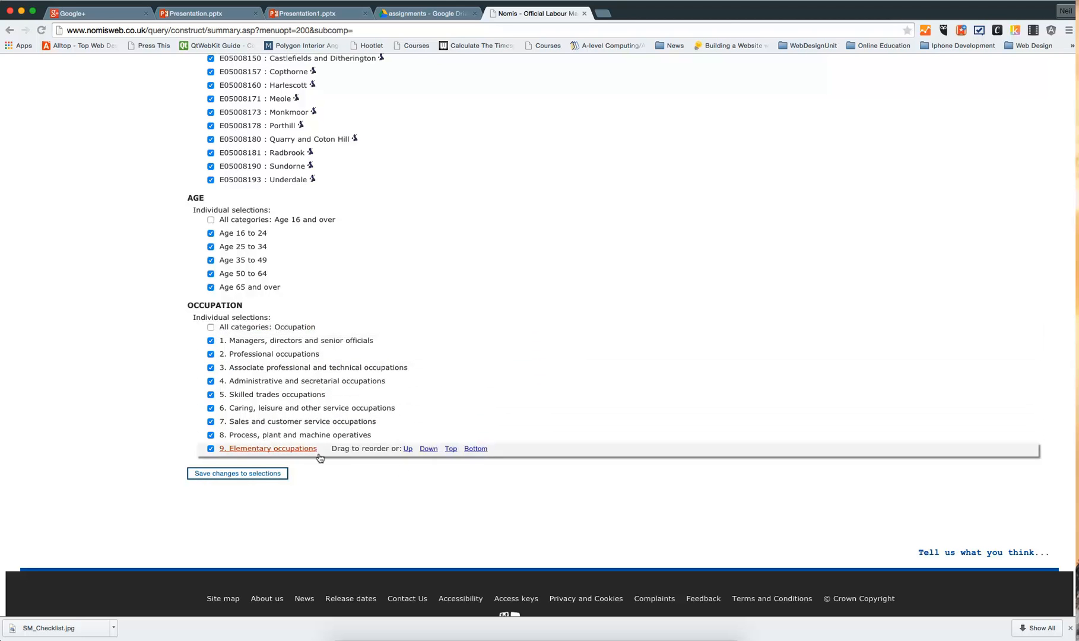
{"action": "scroll", "coordinate": [457, 267], "scroll_direction": "up", "scroll_amount": 3}
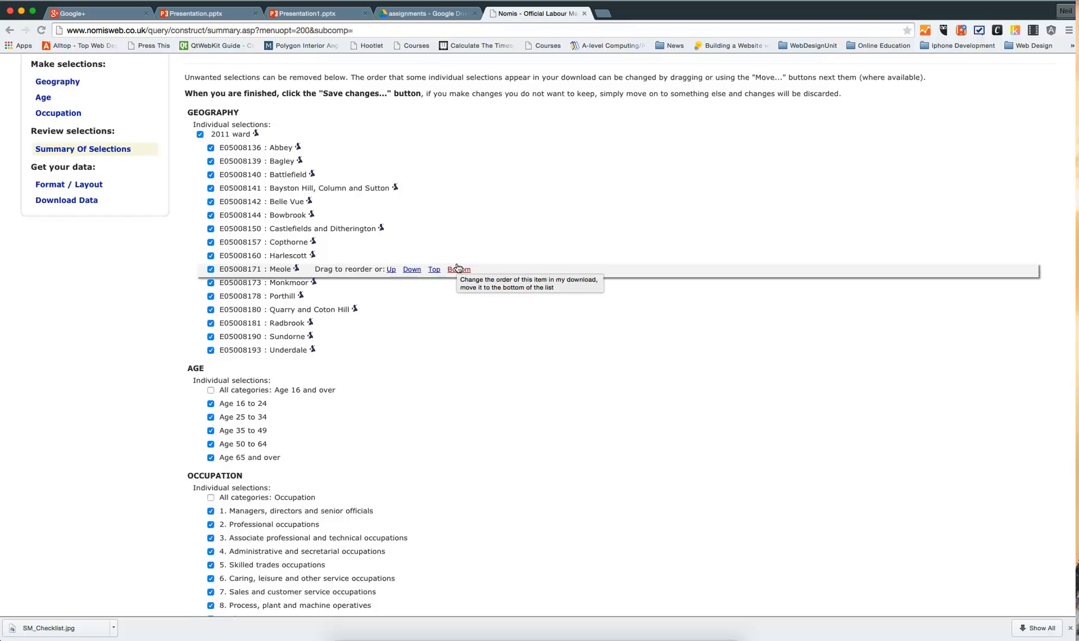
{"action": "scroll", "coordinate": [457, 267], "scroll_direction": "down", "scroll_amount": 3}
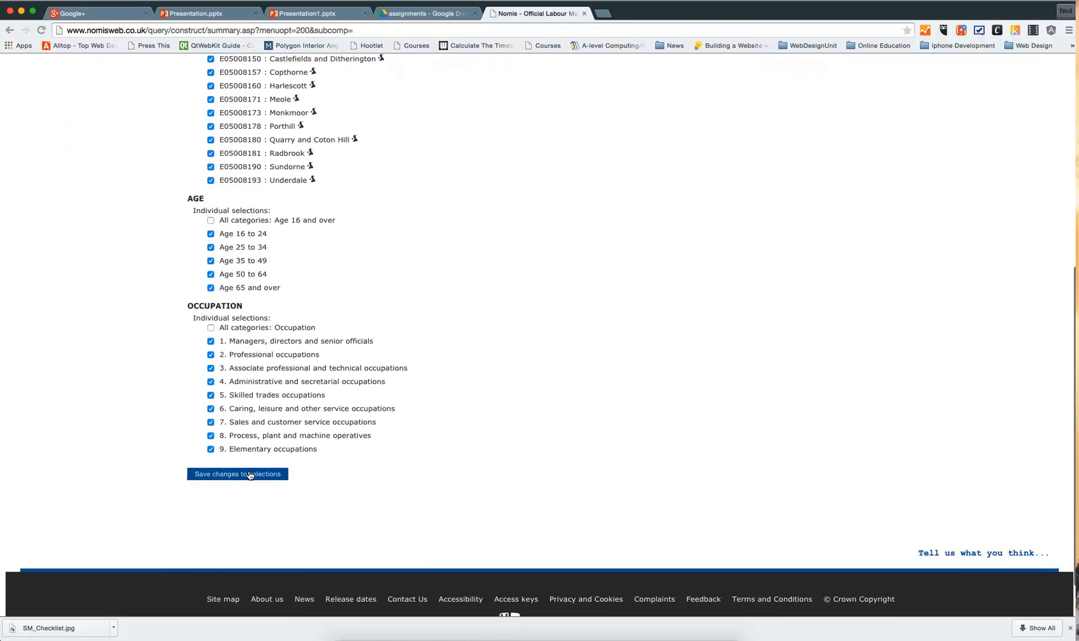
{"action": "left_click", "coordinate": [249, 474]}
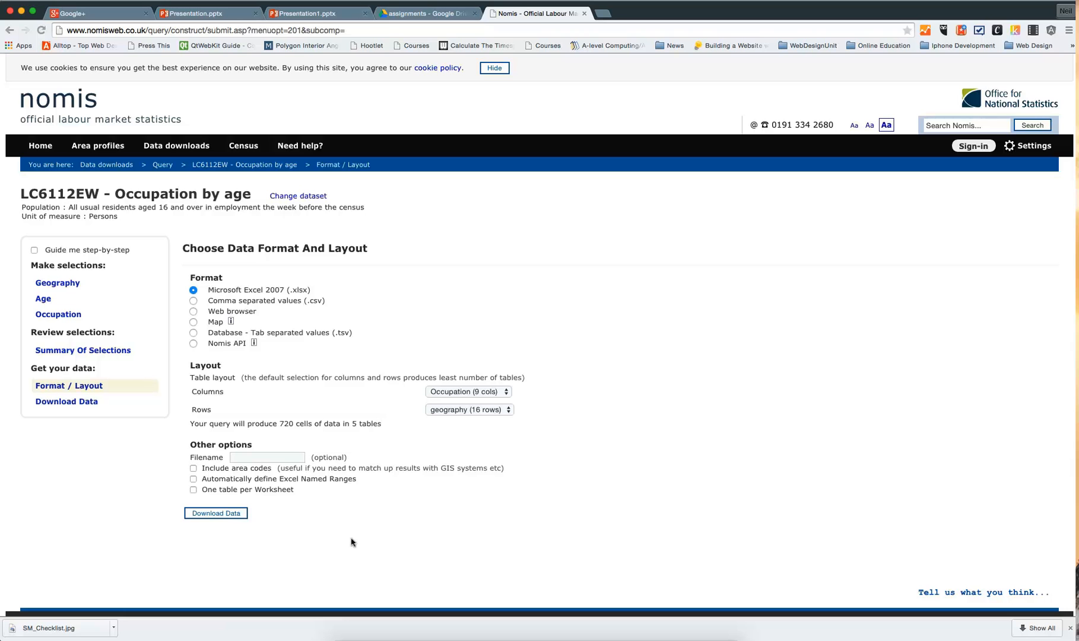
Download the query data as an Excel 2007 (.xlsx) file and open the downloaded workbook in Excel.
{"action": "left_click", "coordinate": [223, 514]}
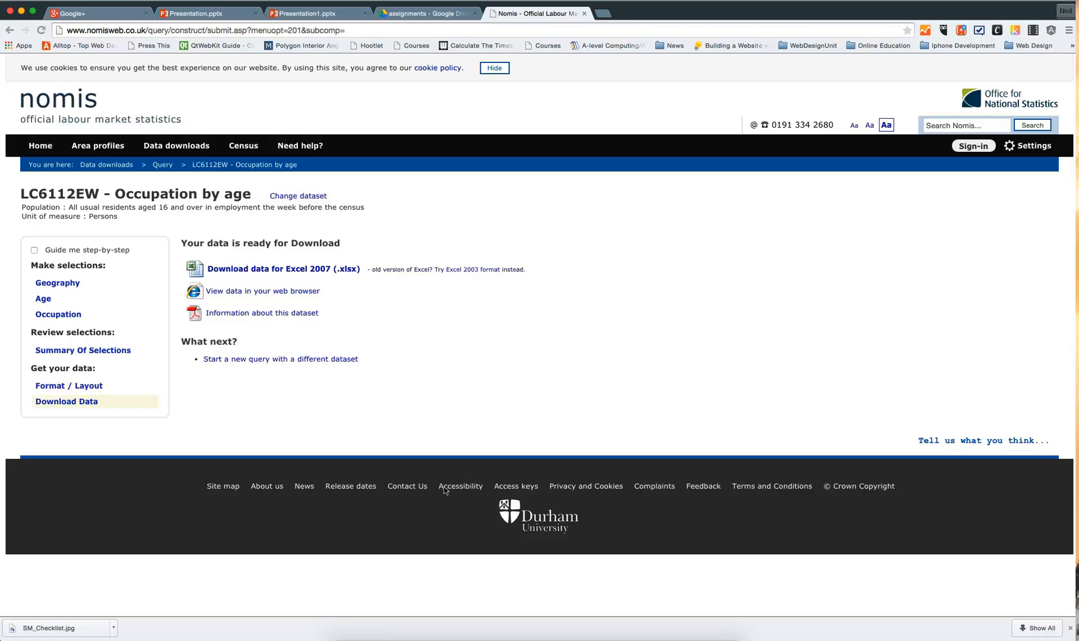
{"action": "left_click", "coordinate": [319, 273]}
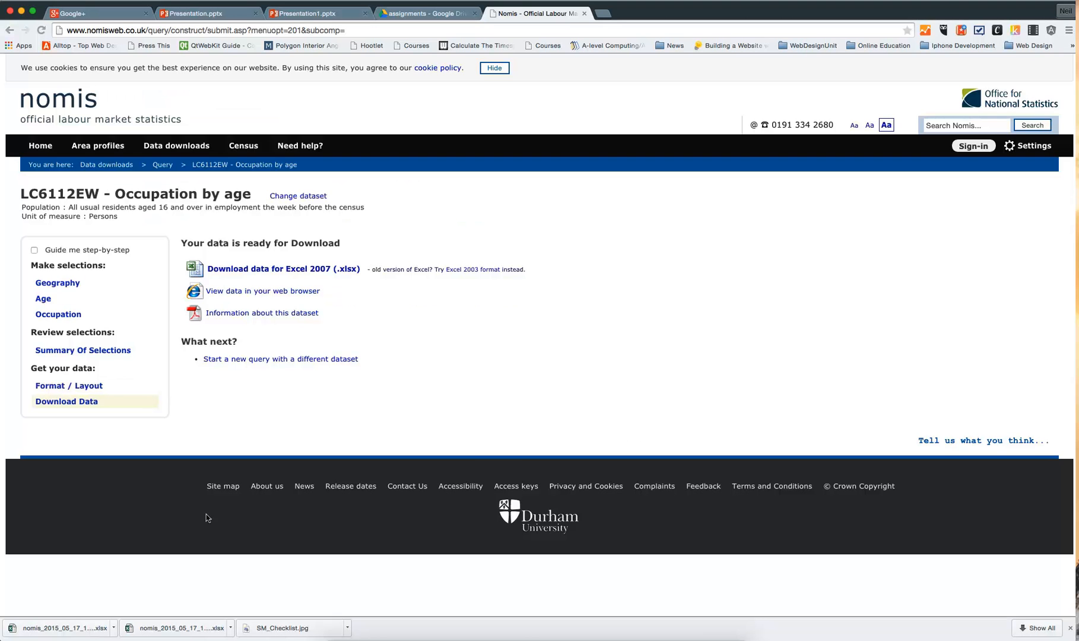
{"action": "left_click", "coordinate": [49, 630]}
{"action": "left_click", "coordinate": [49, 630]}
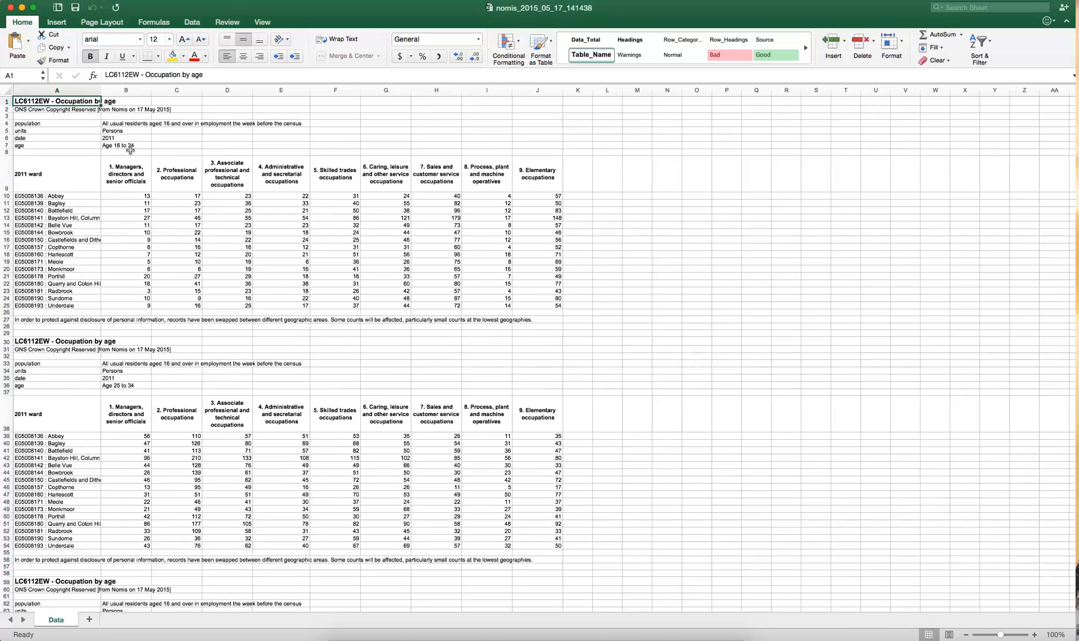
Examine the ward rows and occupation columns in each age band's table, from Age 16 to 24 through Age 65 and over.
{"action": "left_click_drag", "start_coordinate": [68, 195], "coordinate": [82, 296]}
{"action": "left_click_drag", "start_coordinate": [537, 195], "coordinate": [540, 315]}
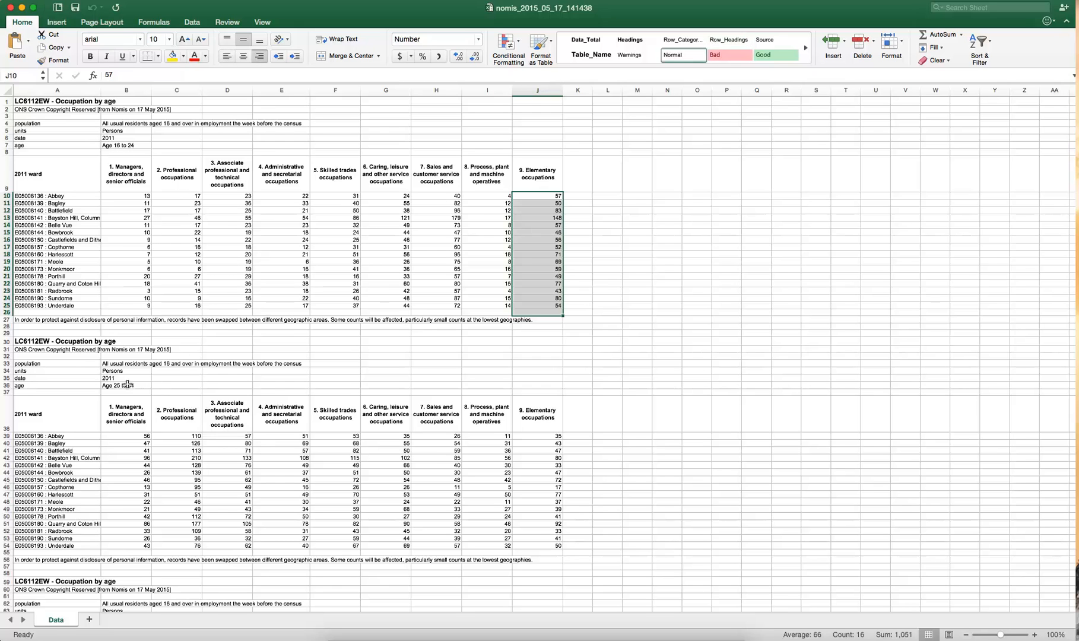
{"action": "scroll", "coordinate": [142, 311], "scroll_direction": "down", "scroll_amount": 5}
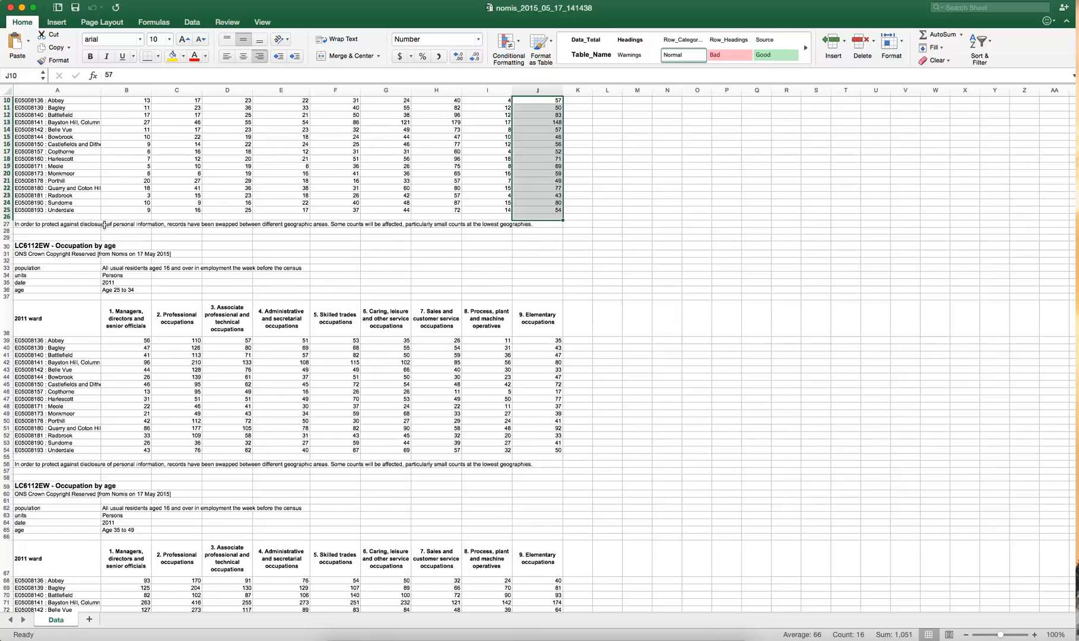
{"action": "scroll", "coordinate": [212, 309], "scroll_direction": "down", "scroll_amount": 10}
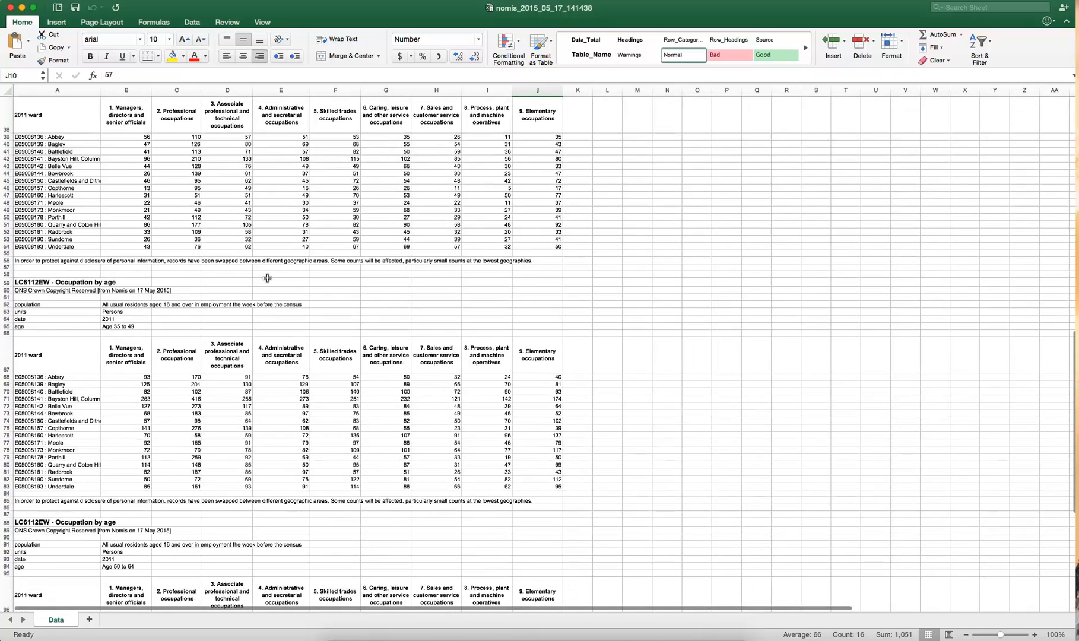
{"action": "scroll", "coordinate": [266, 279], "scroll_direction": "down", "scroll_amount": 6}
{"action": "scroll", "coordinate": [267, 278], "scroll_direction": "down", "scroll_amount": 13}
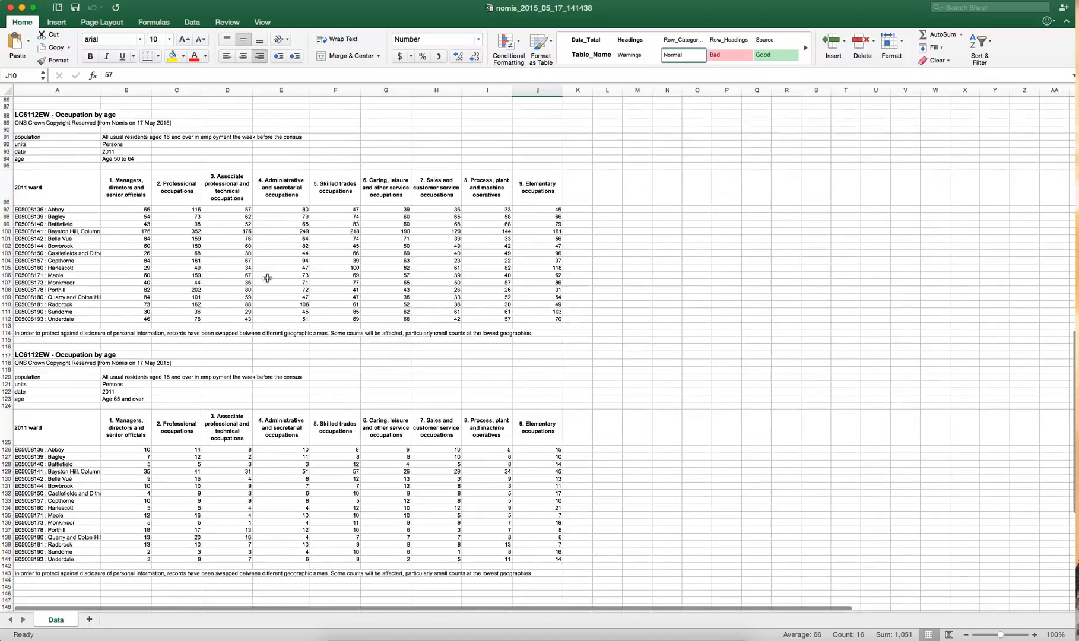
{"action": "scroll", "coordinate": [267, 278], "scroll_direction": "up", "scroll_amount": 20}
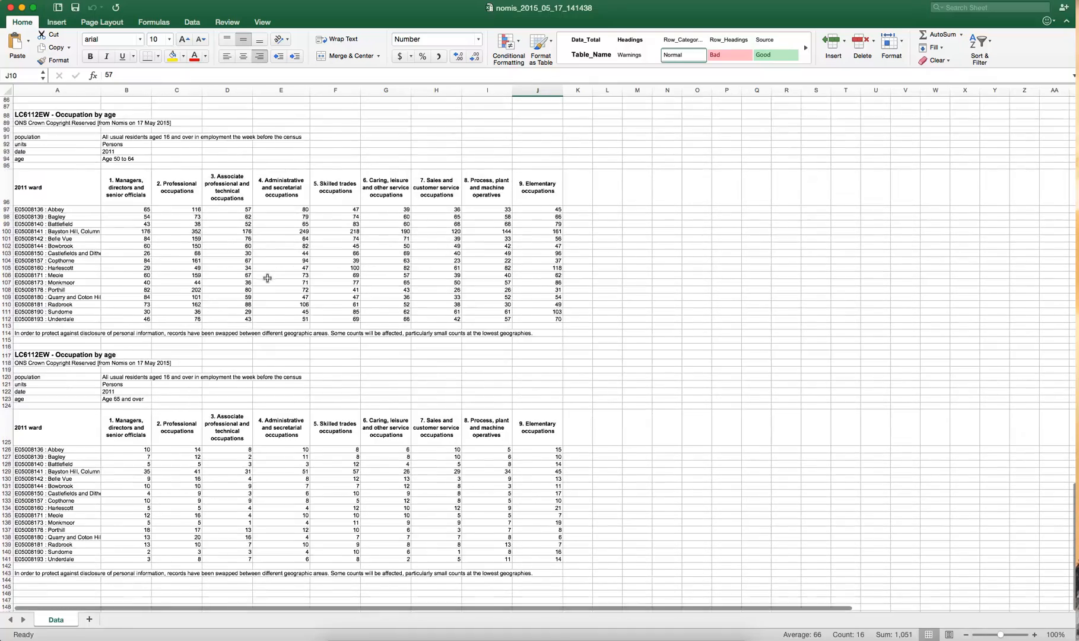
{"action": "scroll", "coordinate": [267, 278], "scroll_direction": "up", "scroll_amount": 9}
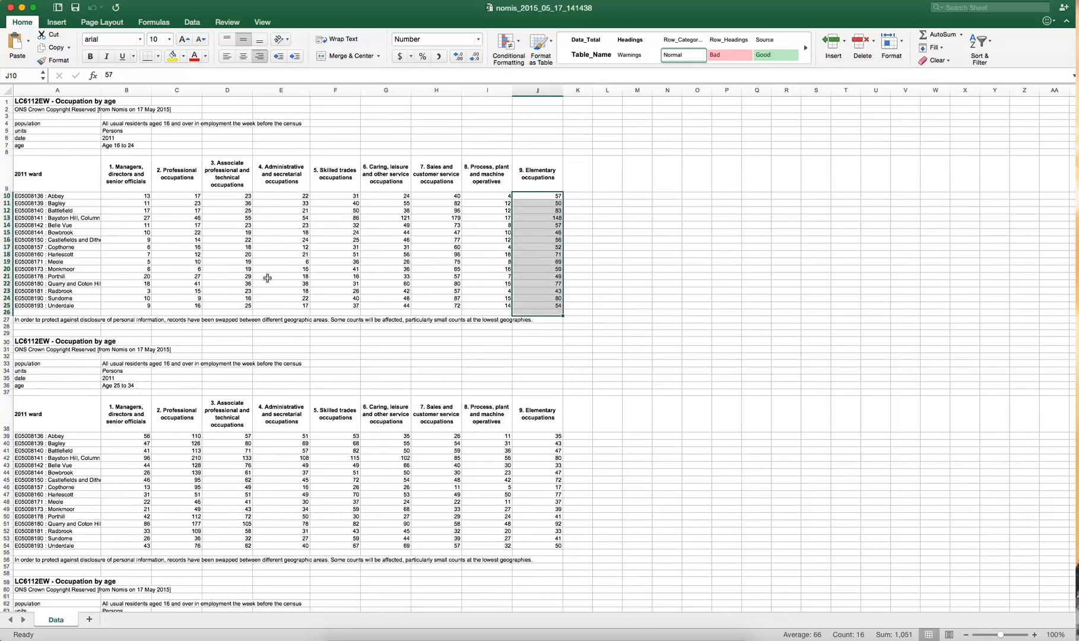
{"action": "scroll", "coordinate": [267, 278], "scroll_direction": "down", "scroll_amount": 1}
{"action": "scroll", "coordinate": [267, 278], "scroll_direction": "down", "scroll_amount": 8}
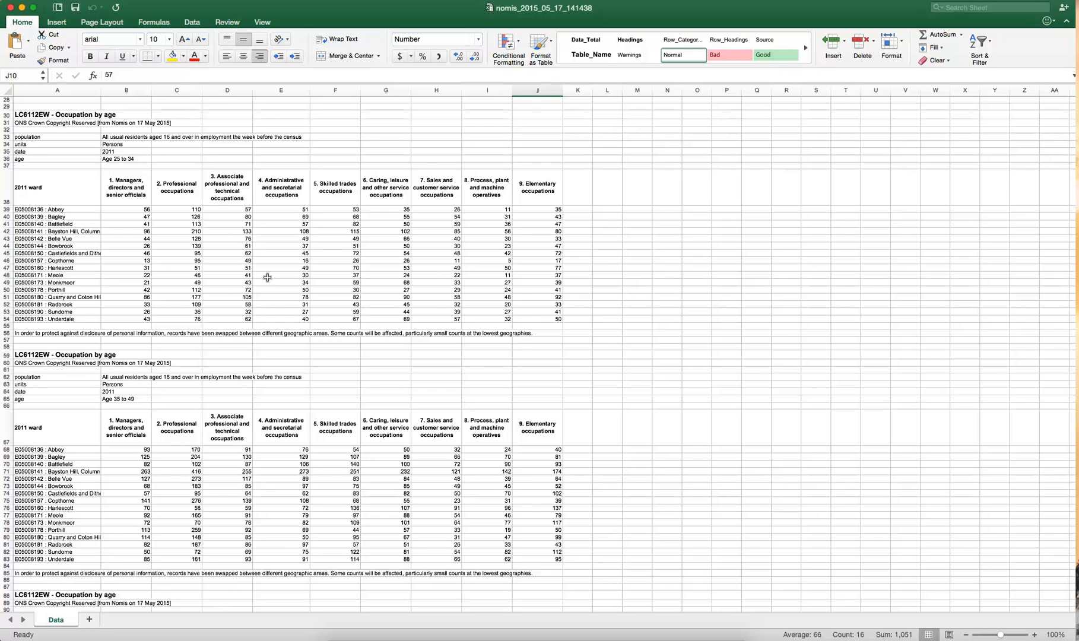
{"action": "scroll", "coordinate": [268, 277], "scroll_direction": "down", "scroll_amount": 5}
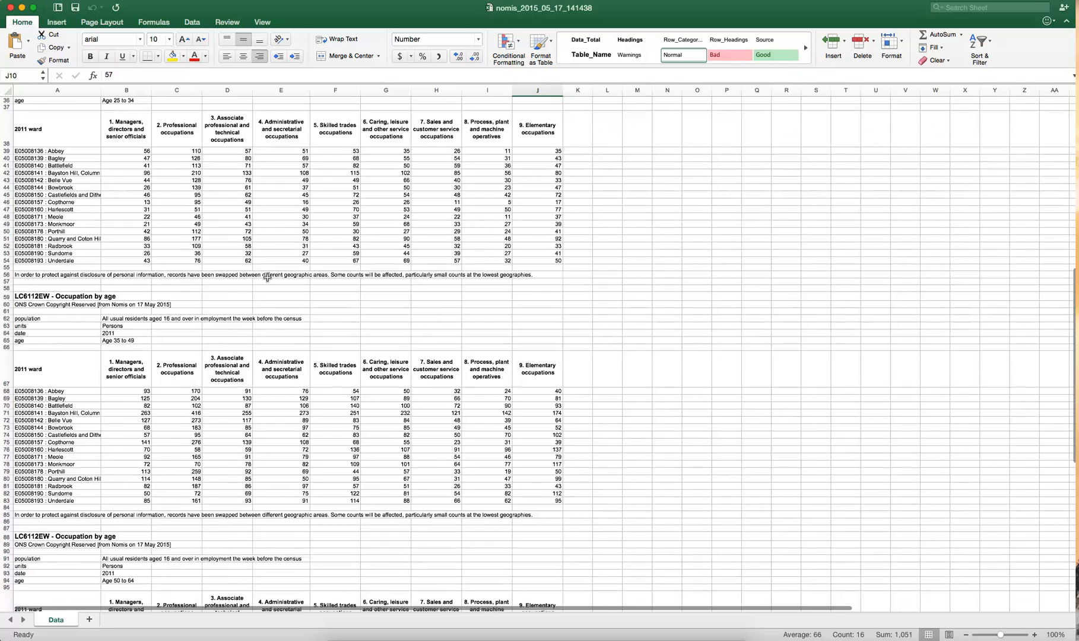
{"action": "scroll", "coordinate": [267, 277], "scroll_direction": "up", "scroll_amount": 2}
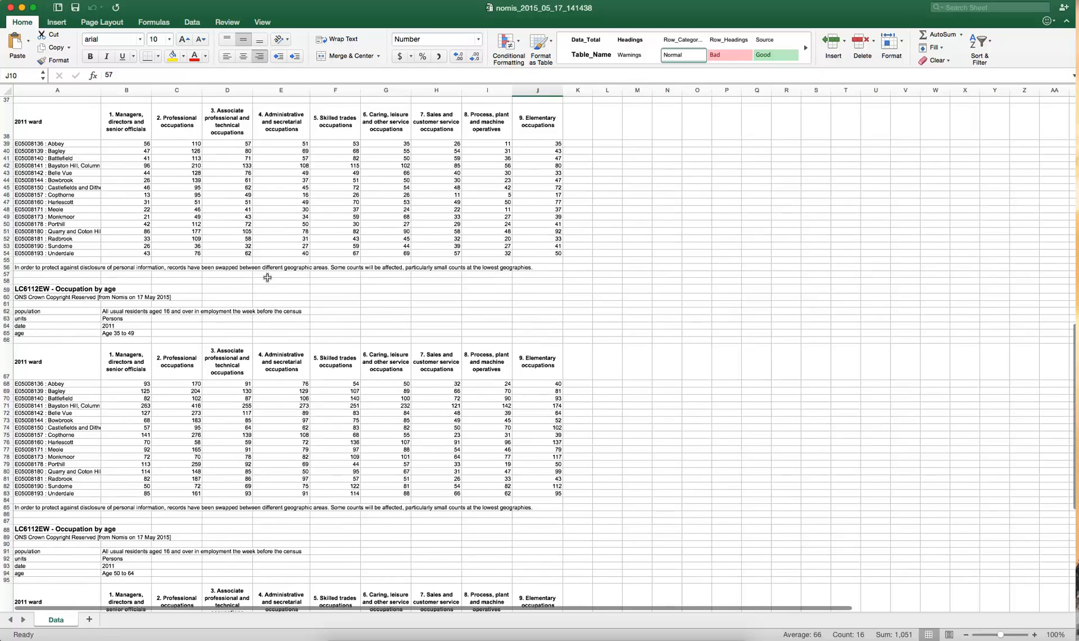